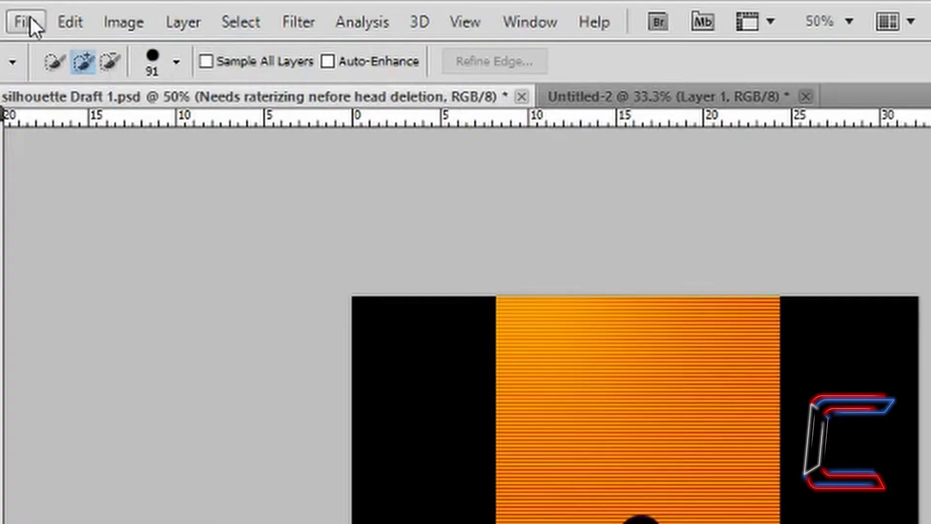
Create a new 900 × 600 px, 72 ppi document with a transparent background.
click(26, 22)
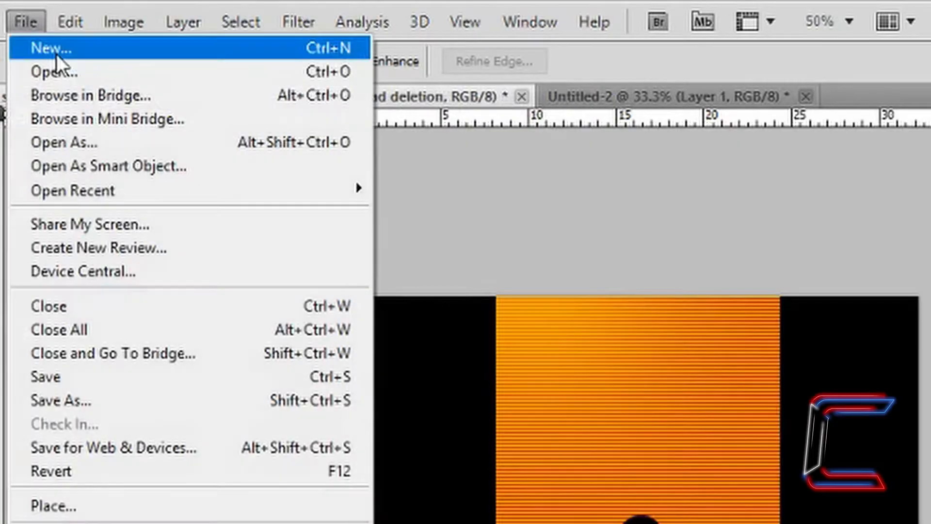
click(57, 54)
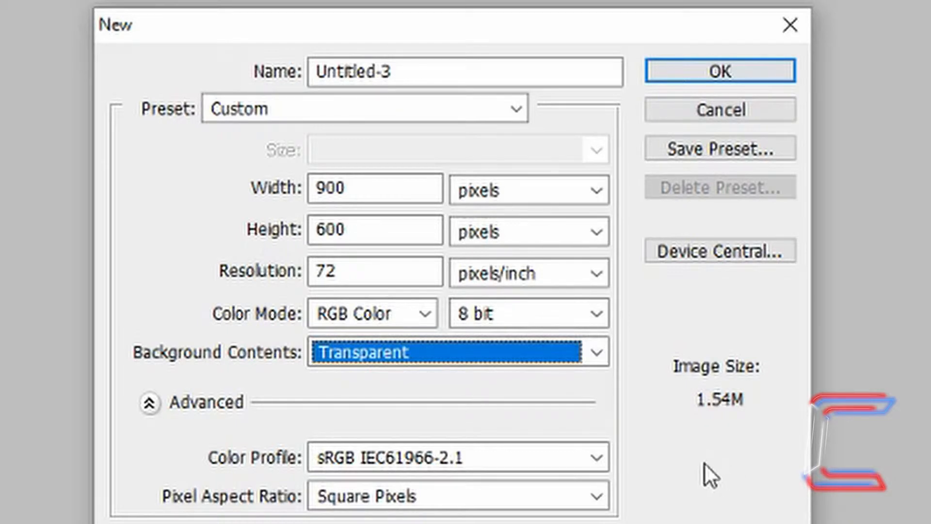
click(412, 193)
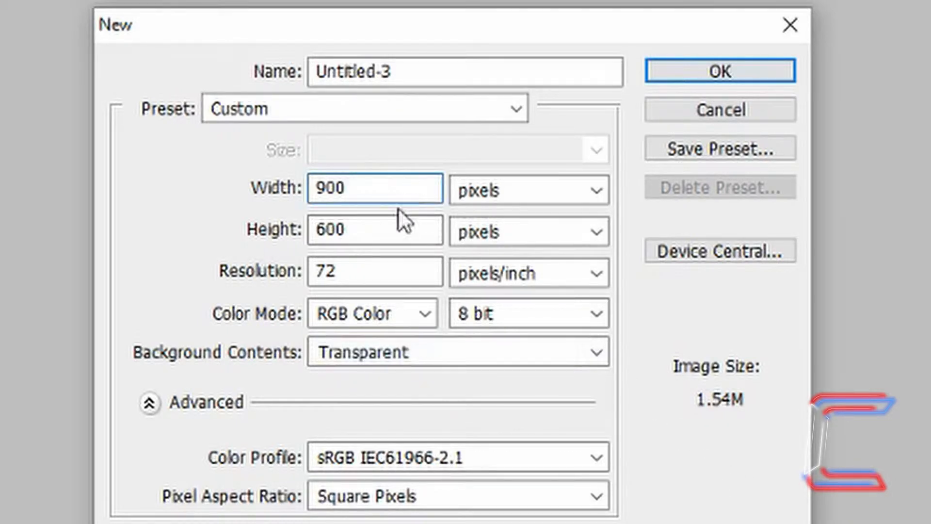
click(388, 231)
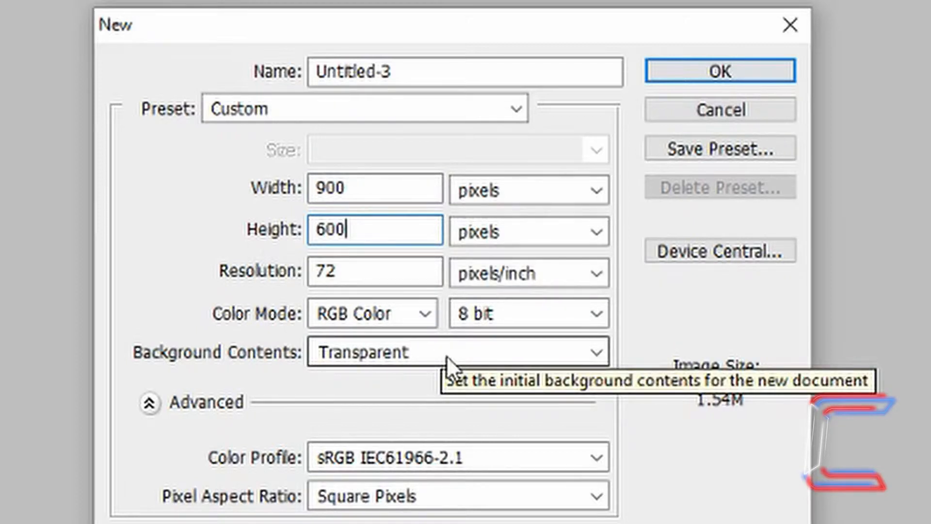
click(747, 76)
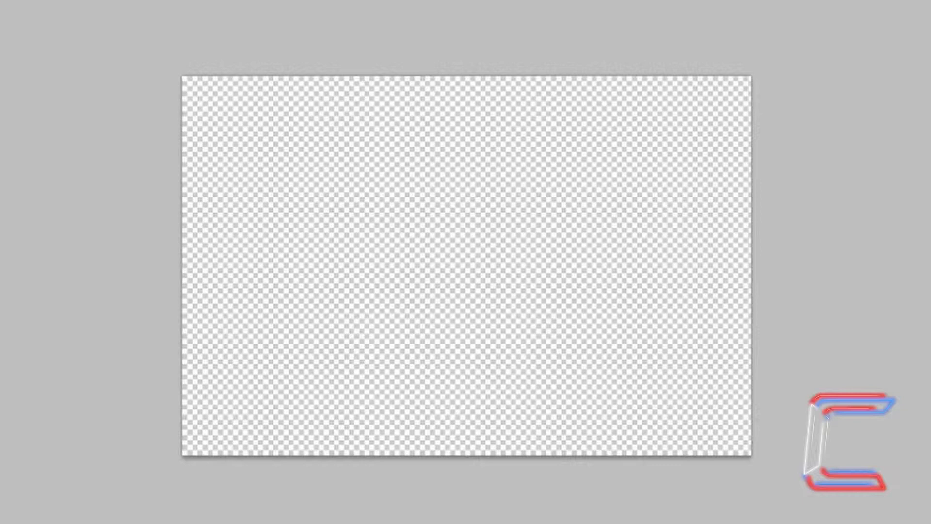
Fill the empty transparent canvas with solid black.
key(shift+F5)
click(450, 138)
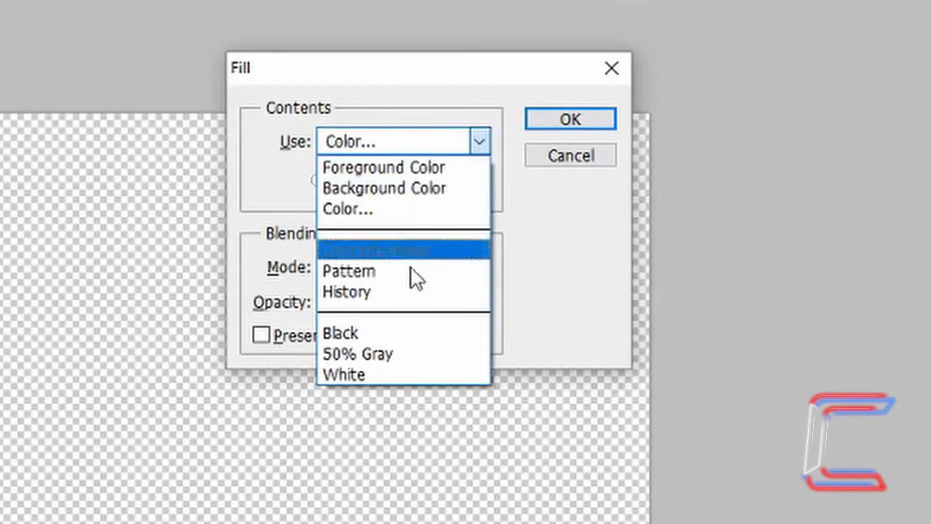
click(380, 334)
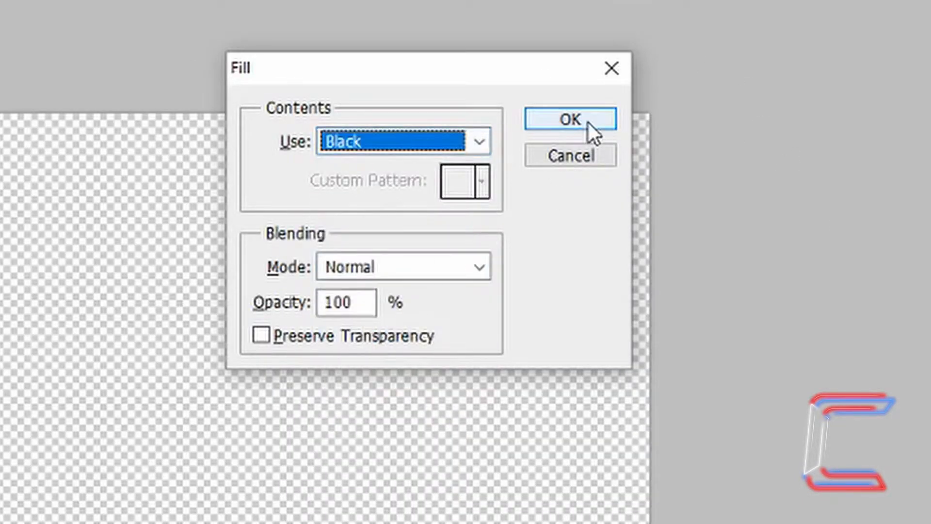
click(571, 120)
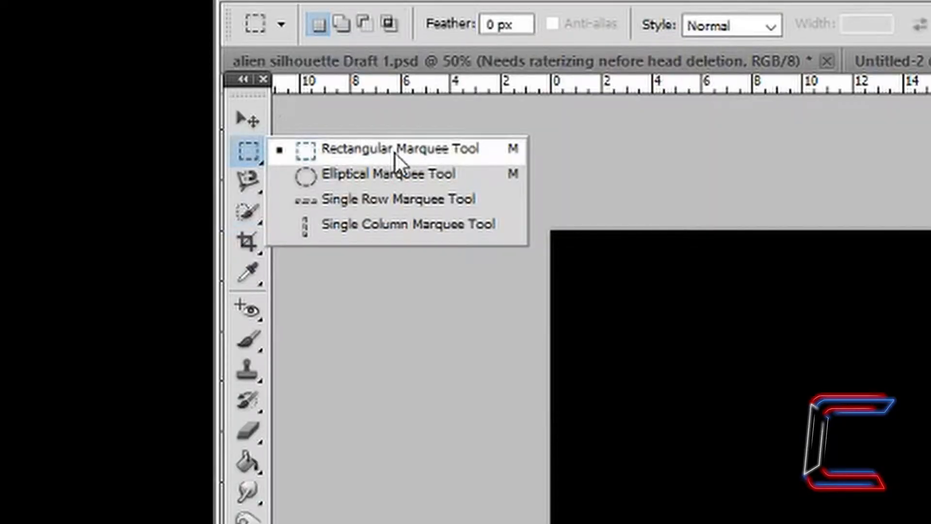
Add a new empty layer and name it 'beam'.
click(395, 153)
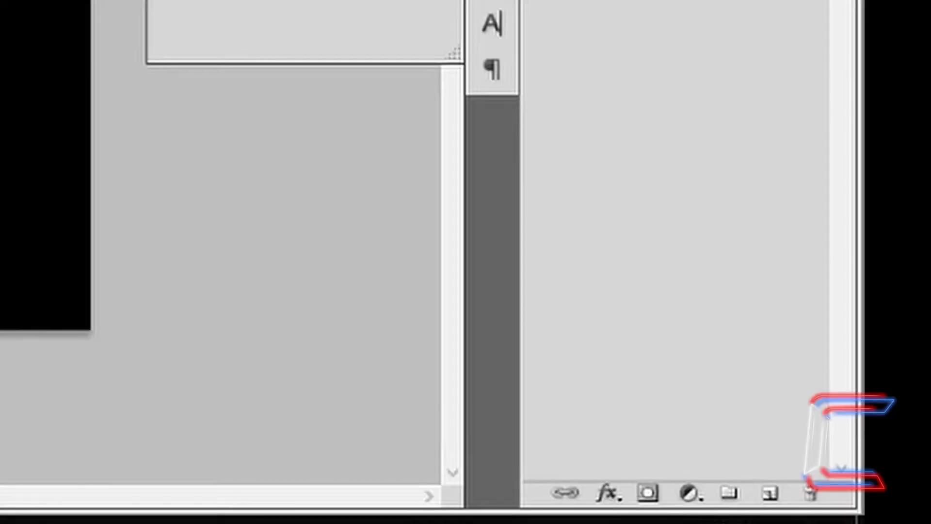
click(771, 493)
double_click(764, 135)
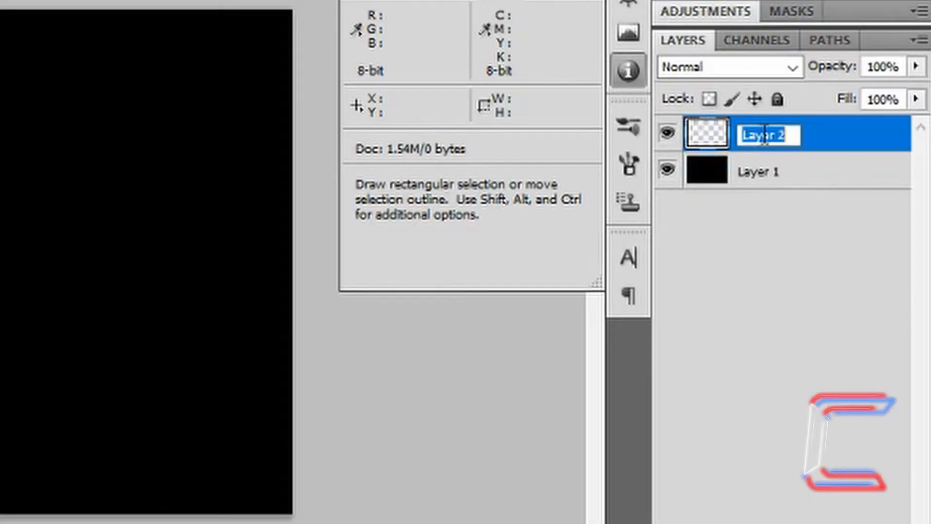
text(beam)
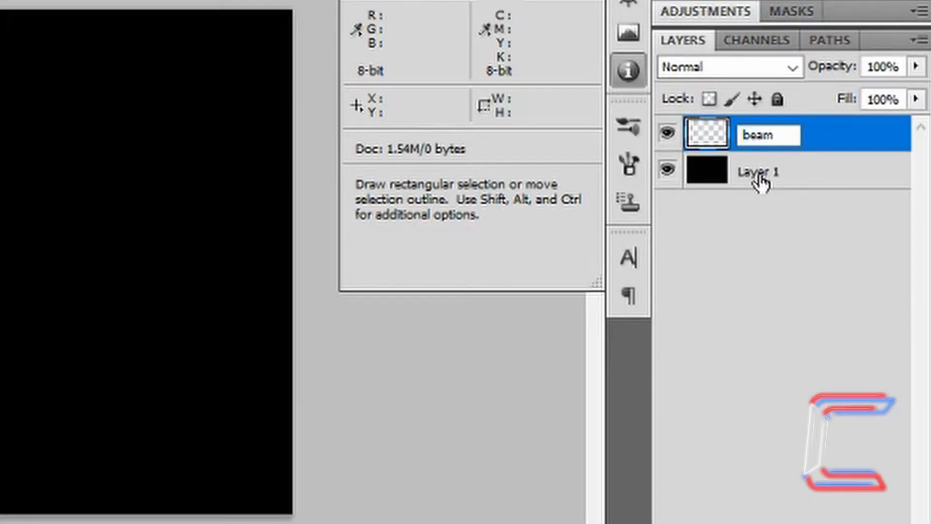
Rename the black Layer 1 to 'background' and make the beam layer active.
double_click(761, 175)
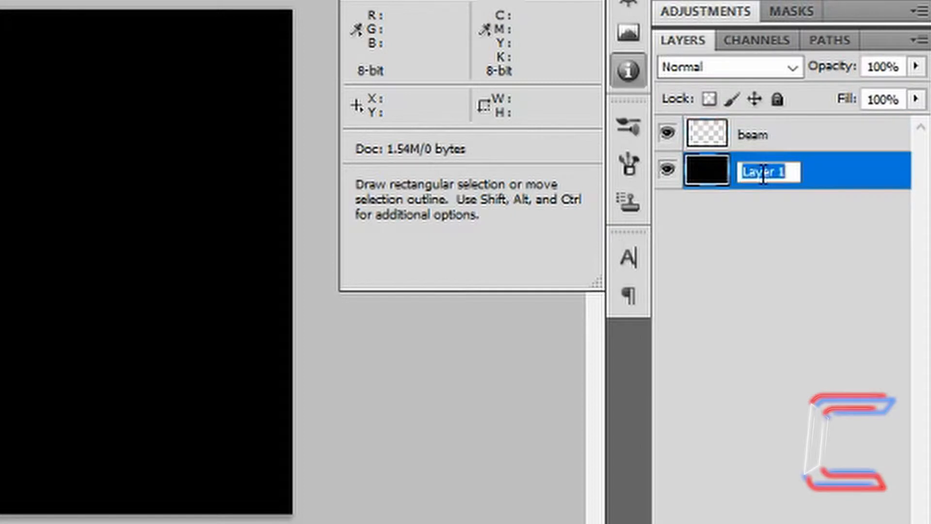
text(background)
key(Return)
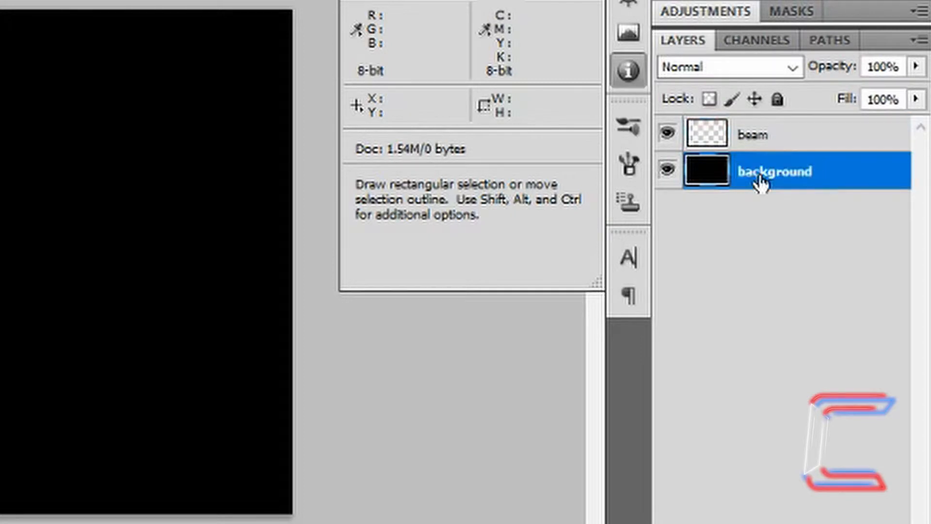
click(792, 144)
click(329, 18)
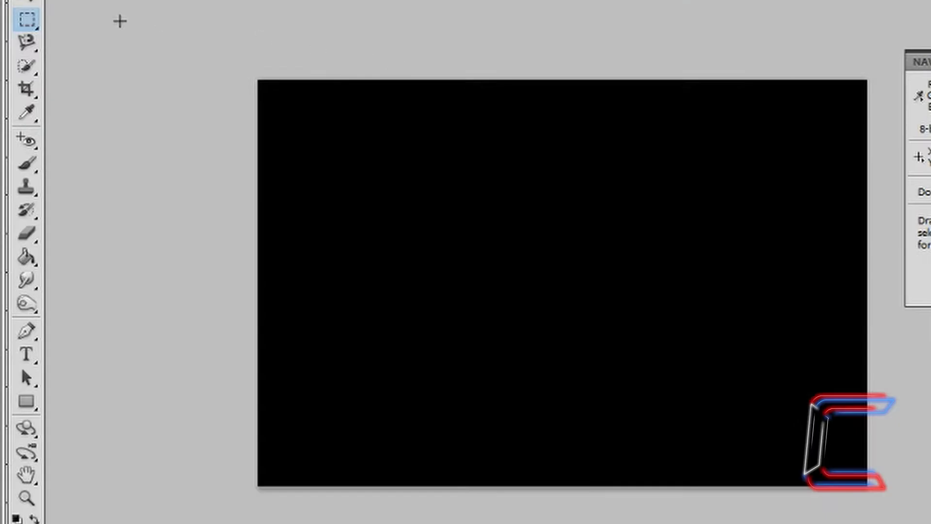
Marquee-select a full-height 16.16 × 21.17 strip down the canvas centre.
click(23, 21)
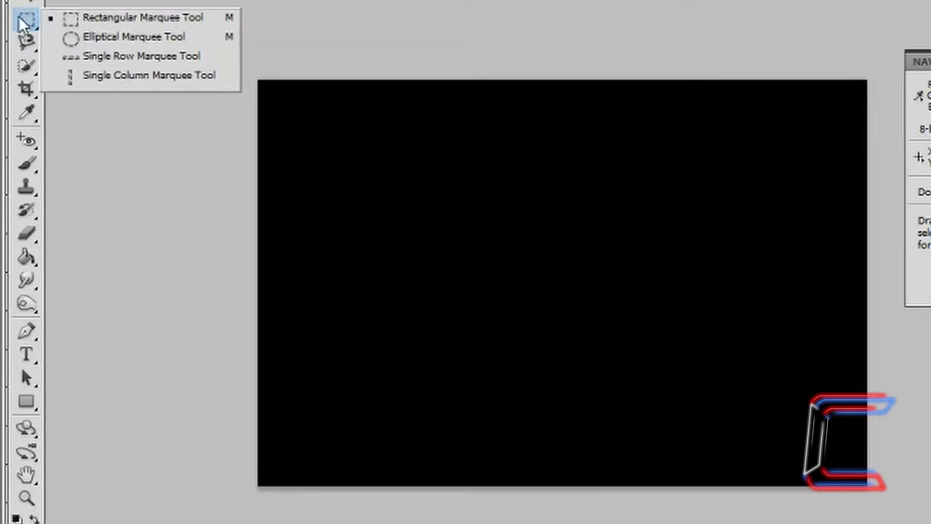
click(125, 25)
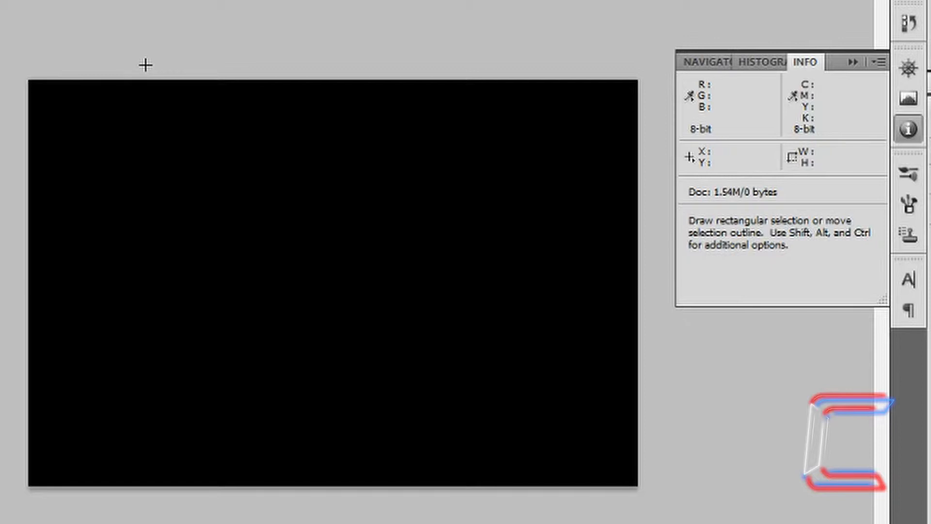
drag(145, 65, 448, 486)
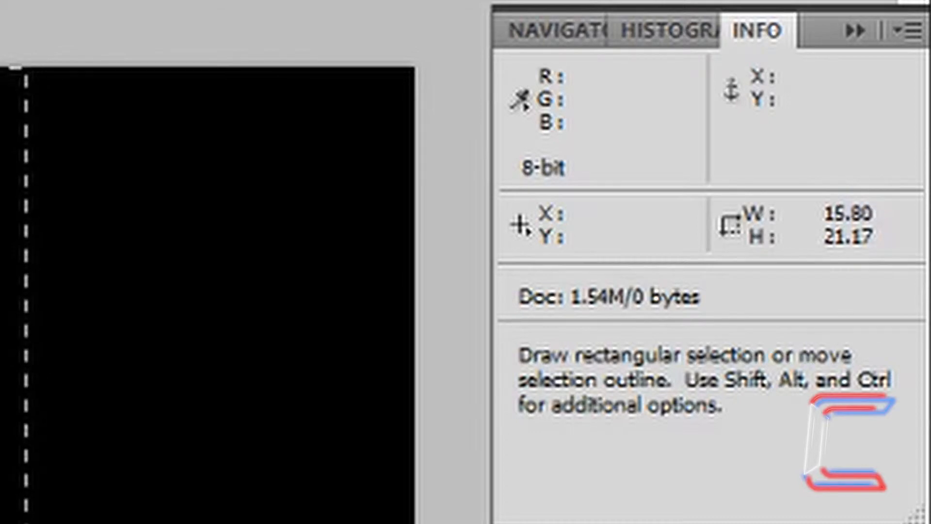
drag(26, 523, 39, 523)
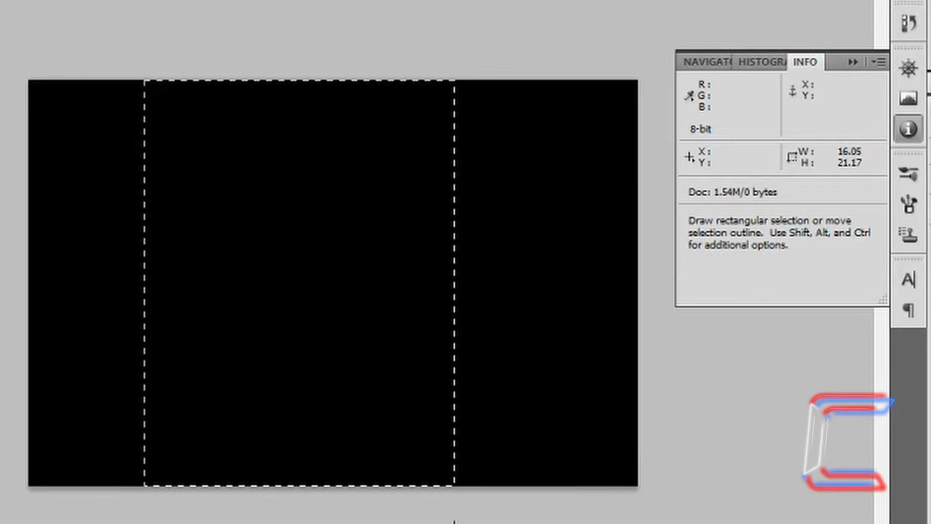
drag(455, 523, 455, 523)
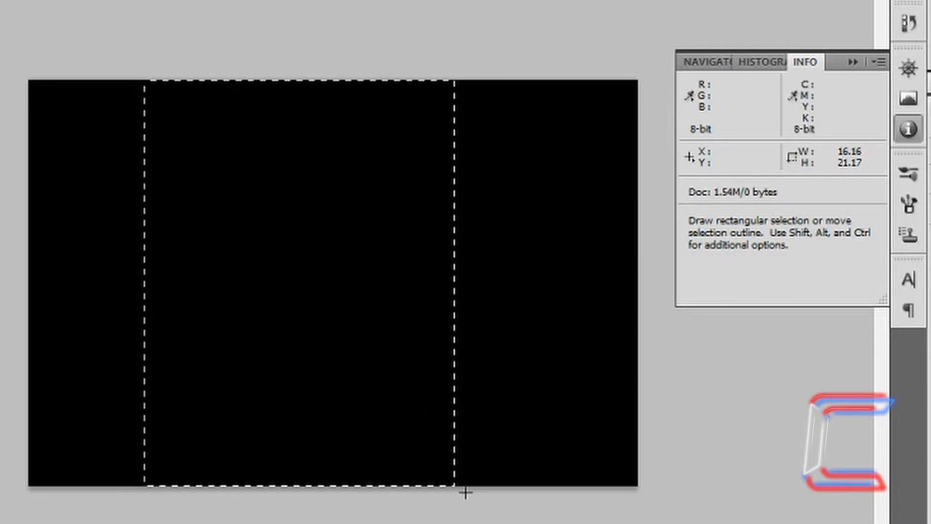
key(i)
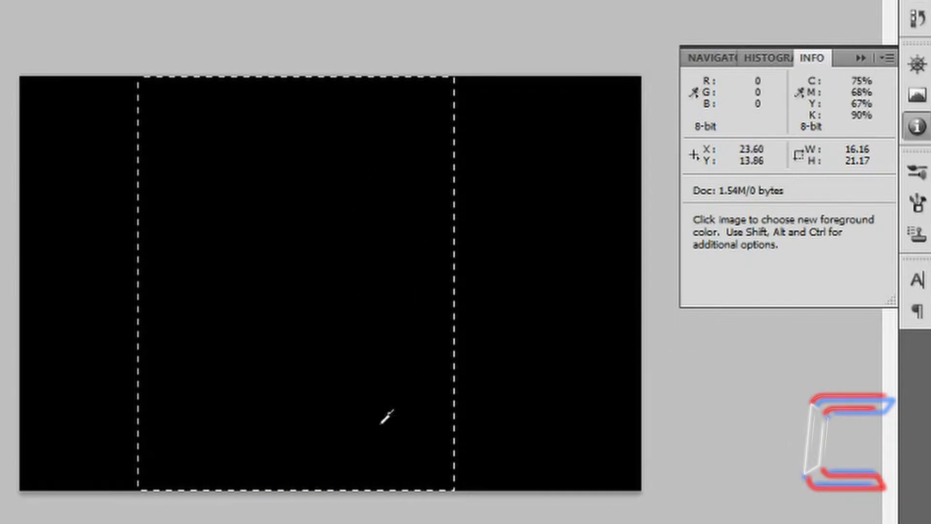
Fill the selected strip with orange-yellow #fec003 (RGB 254, 192, 3).
key(shift+i)
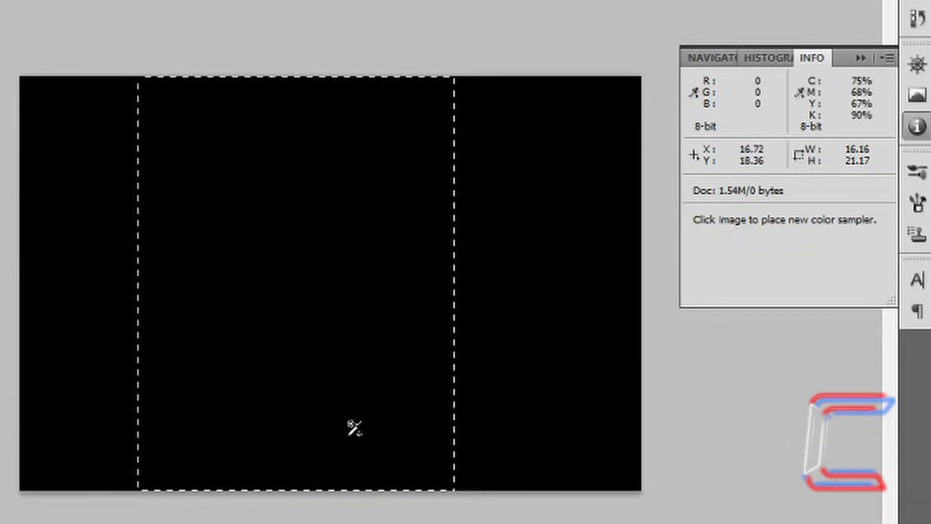
key(shift+F5)
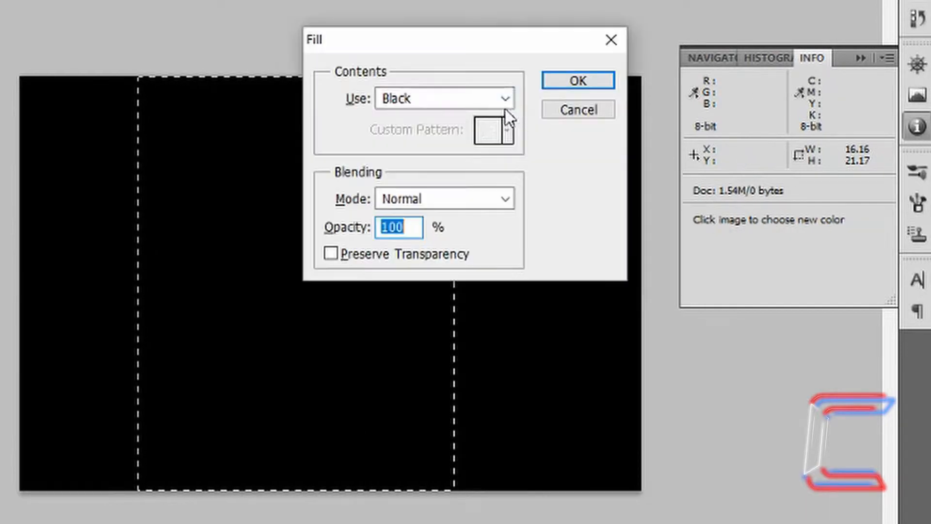
click(507, 99)
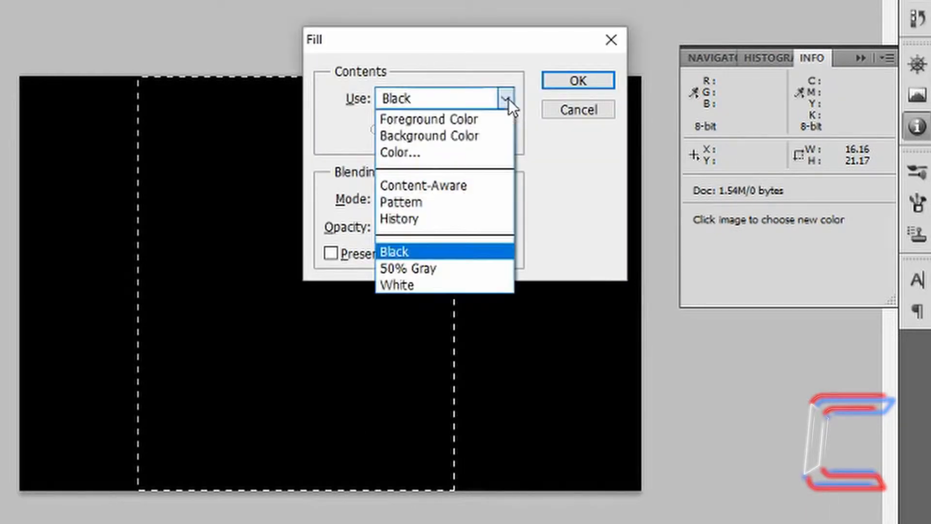
click(469, 158)
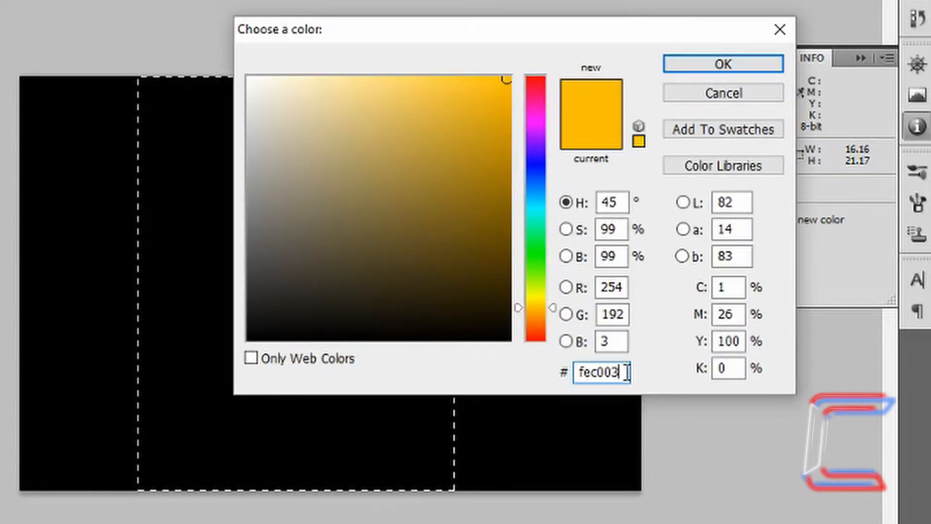
click(706, 69)
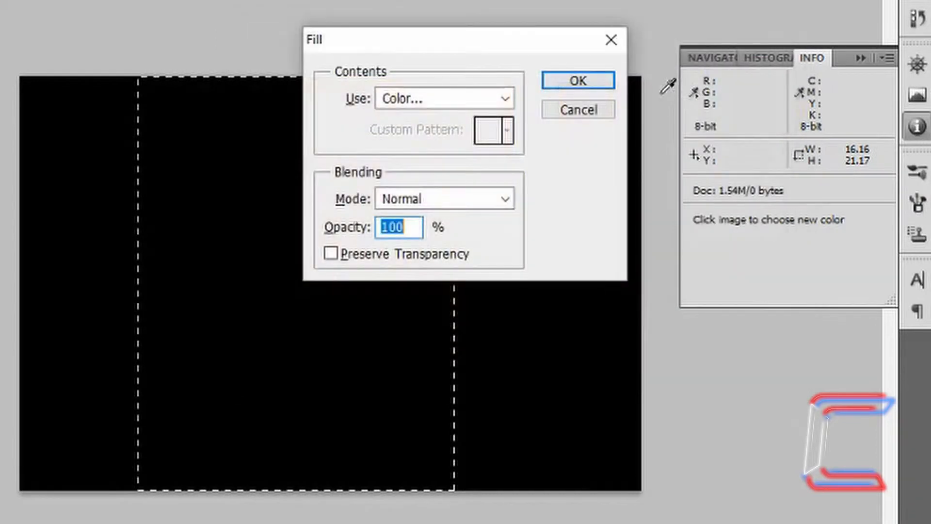
click(587, 82)
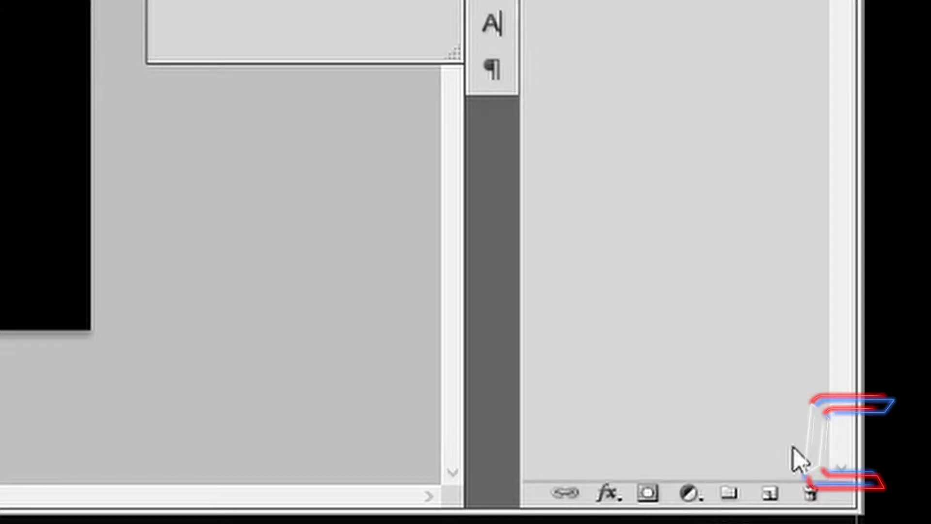
Add a new layer for the purple lines.
click(771, 500)
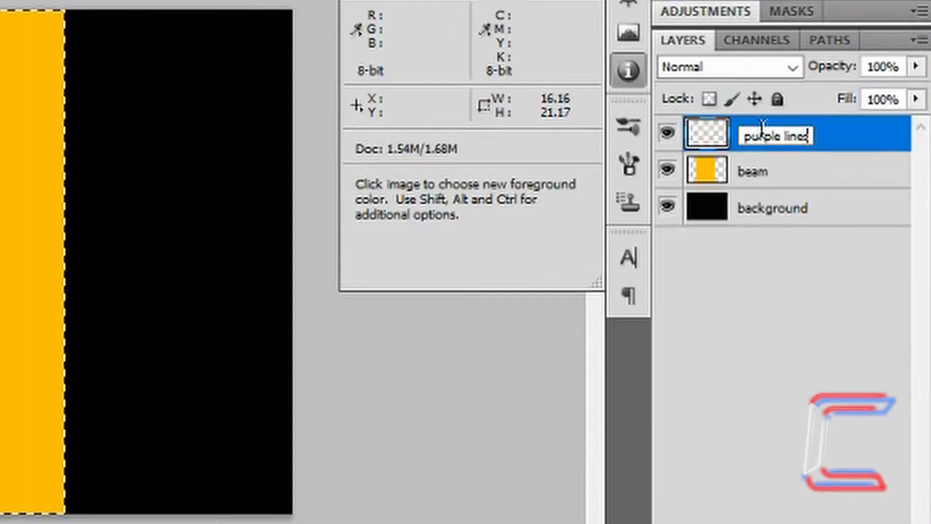
text(s)
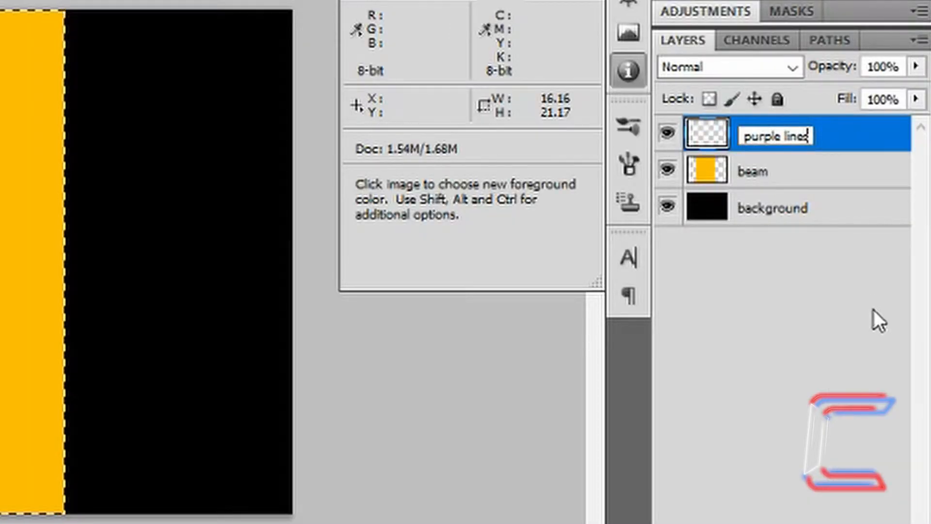
key(Return)
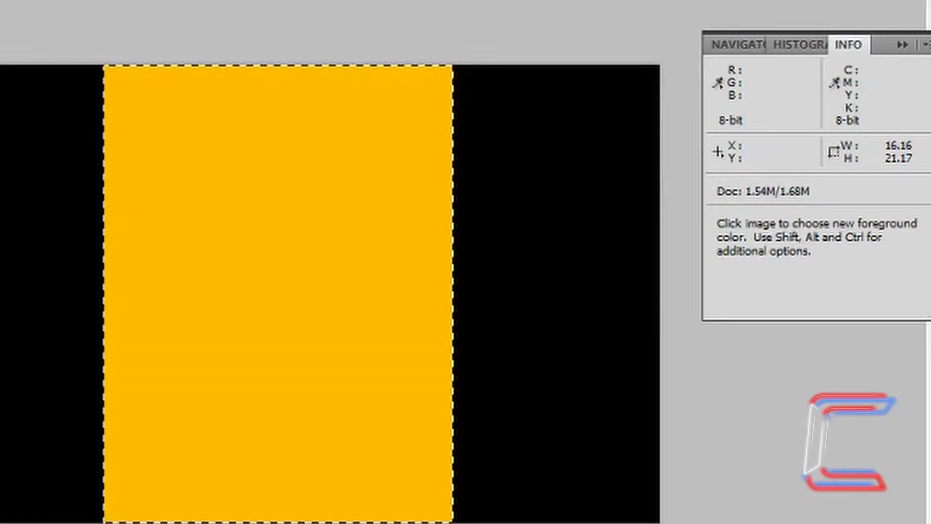
key(shift+i)
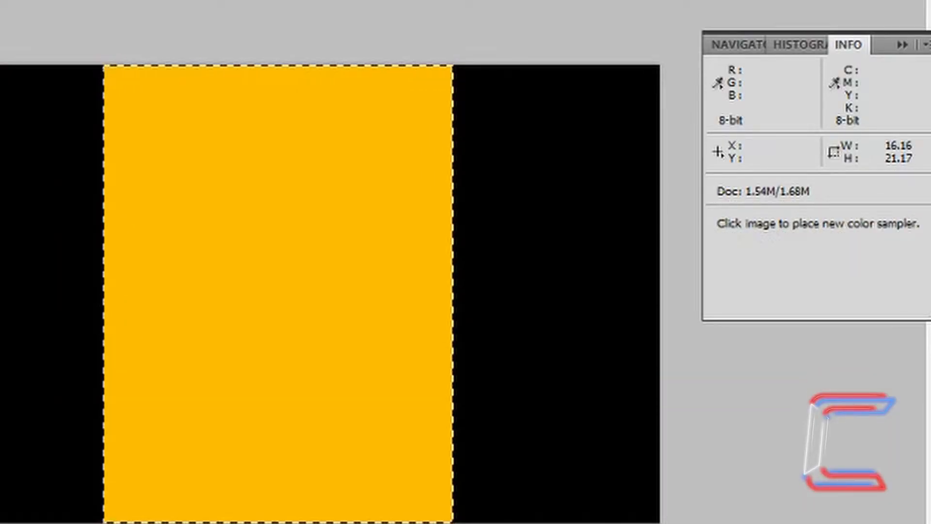
Fill the strip selection with purple #af09a0, then deselect with Ctrl+D.
key(shift+F5)
click(493, 88)
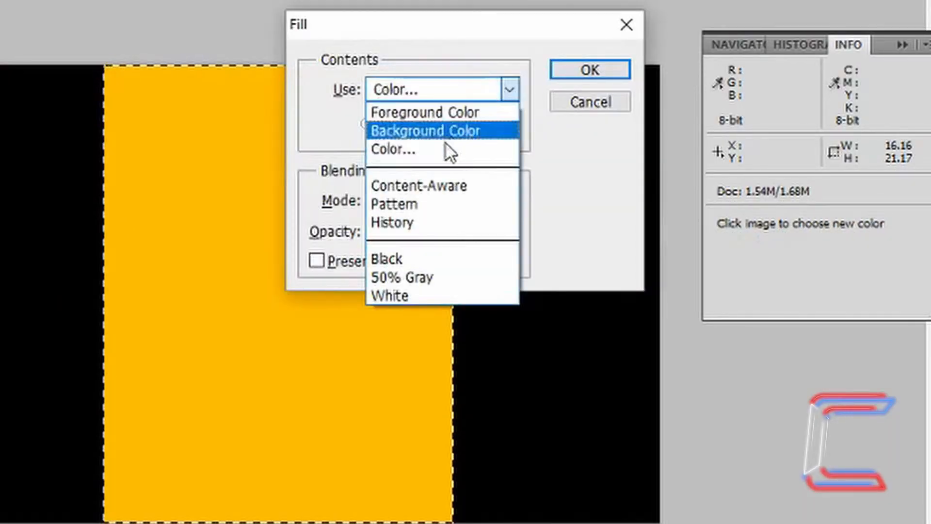
click(437, 151)
click(602, 391)
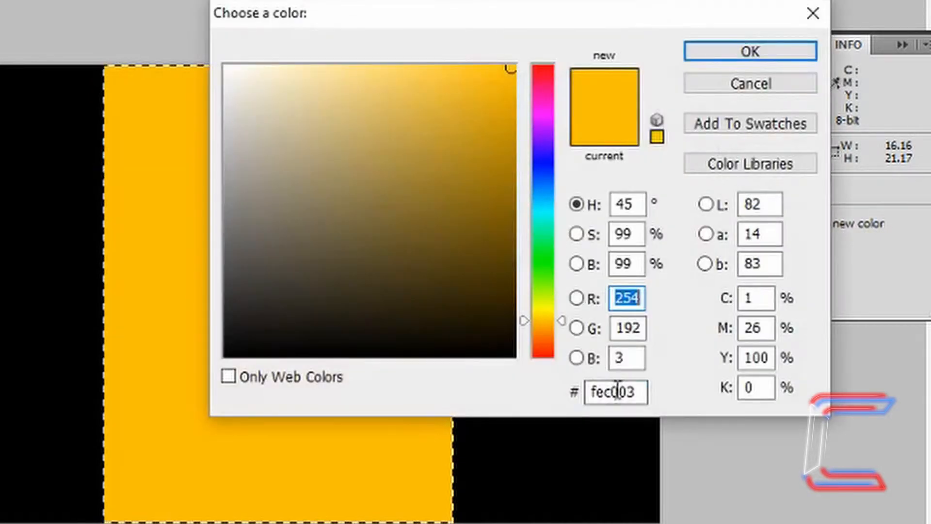
text(af09a0)
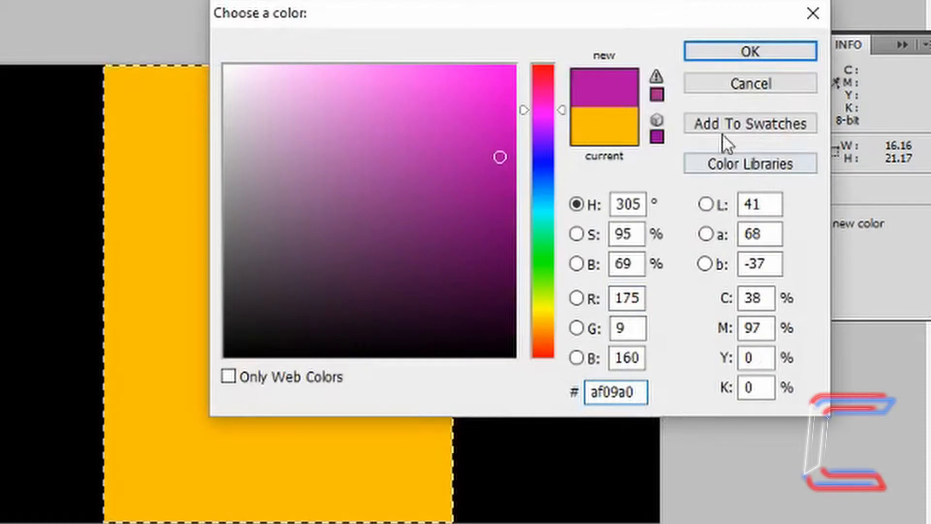
click(736, 53)
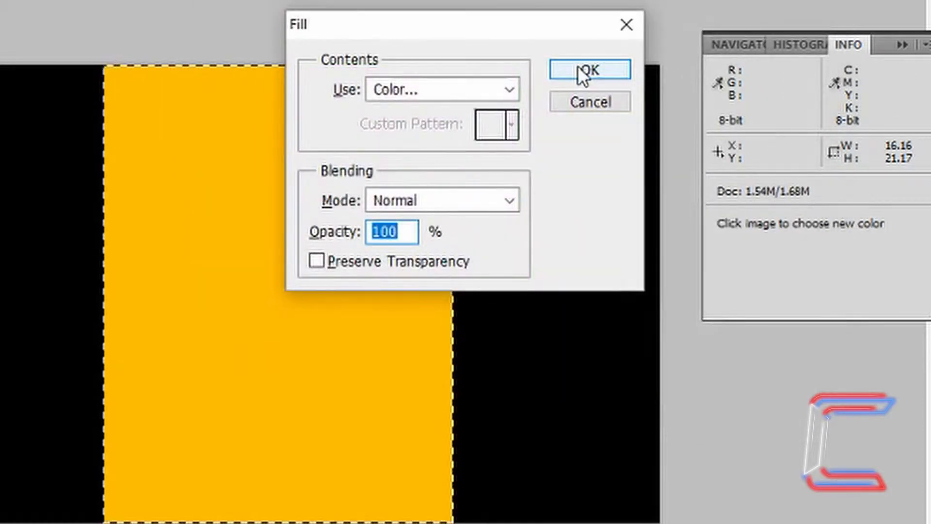
click(577, 65)
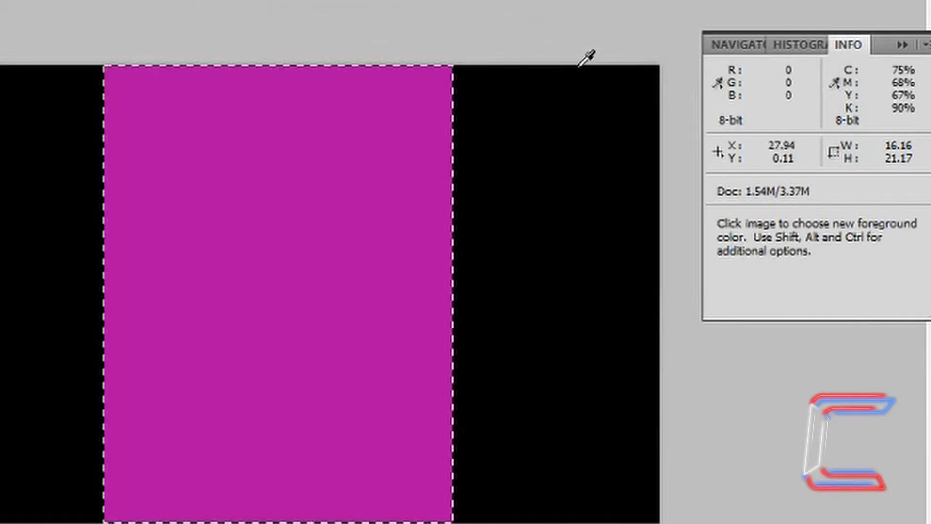
key(v)
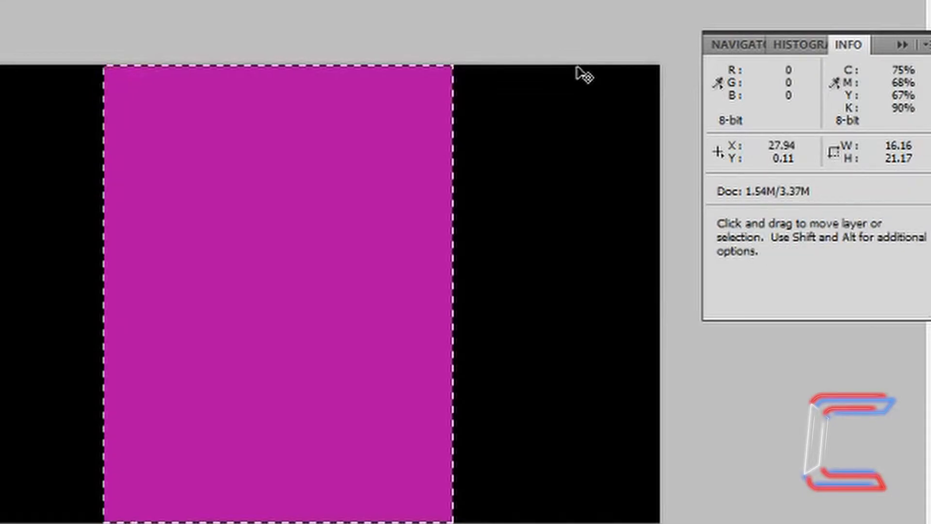
key(ctrl+d)
key(z)
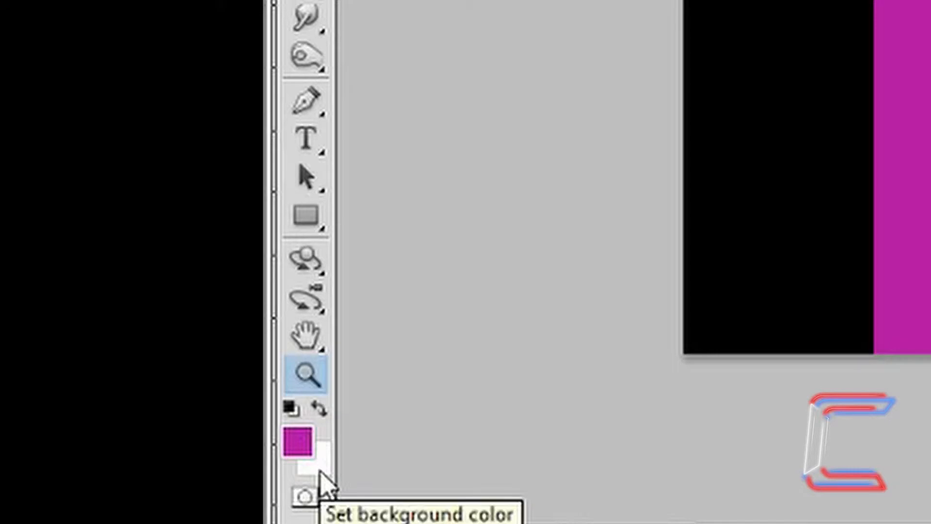
Set magenta af09a0 as the foreground colour and white ffffff as the background.
click(302, 442)
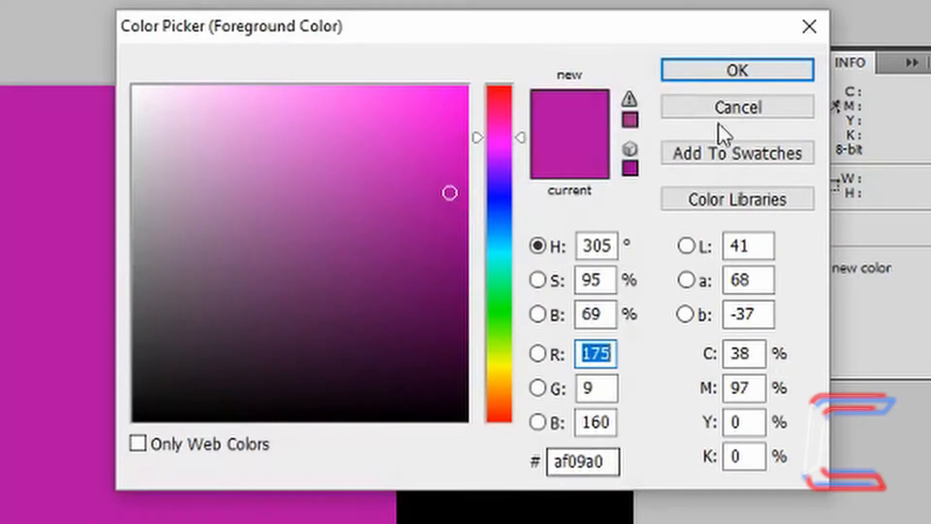
click(733, 71)
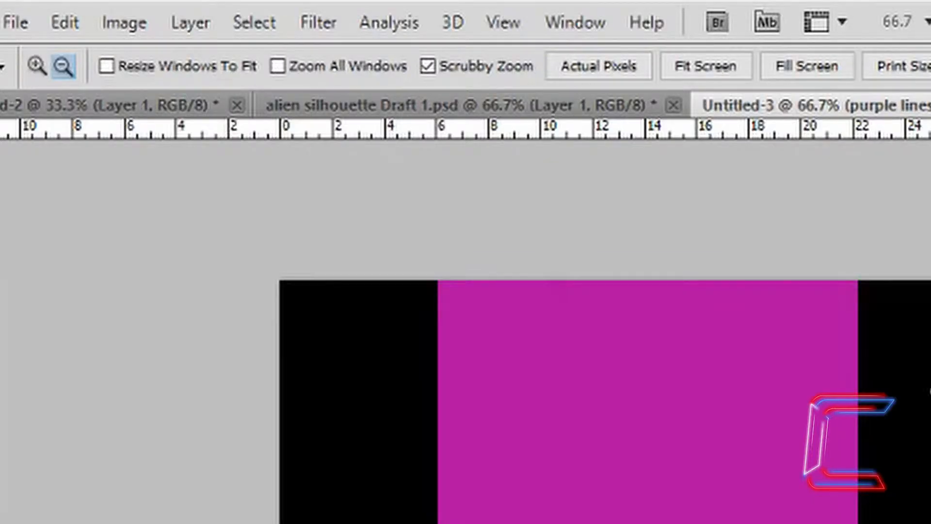
click(333, 22)
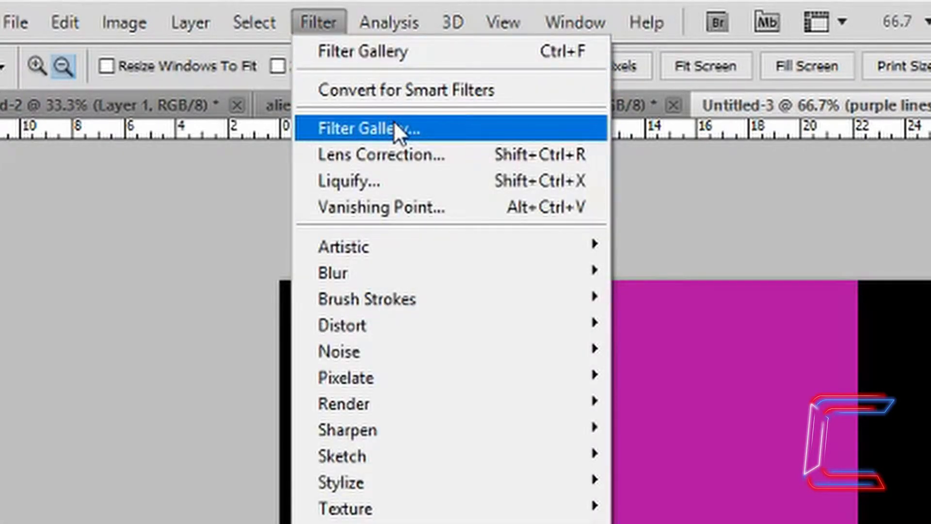
Apply Sketch > Halftone Pattern at Size 1, Contrast 5, Pattern Type Line.
click(394, 127)
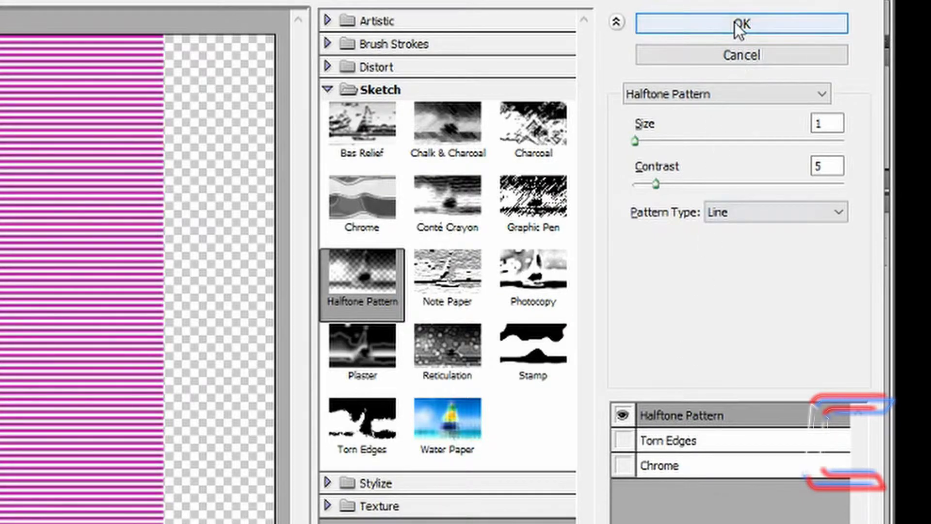
click(798, 25)
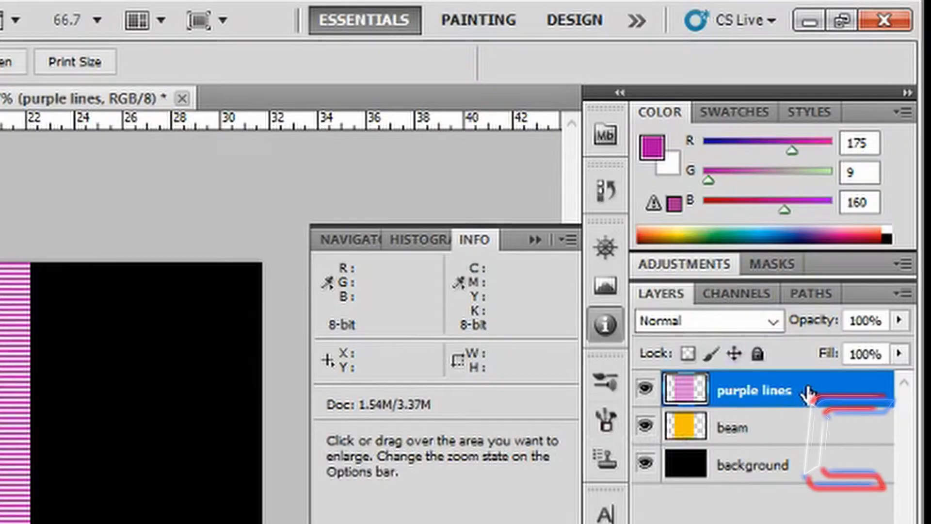
Set the purple lines layer's blend mode to Multiply.
click(775, 320)
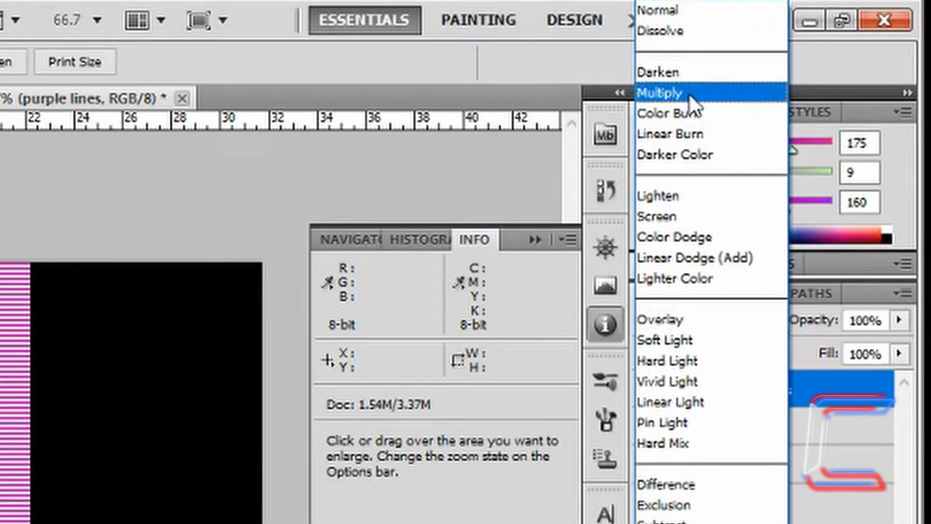
click(246, 436)
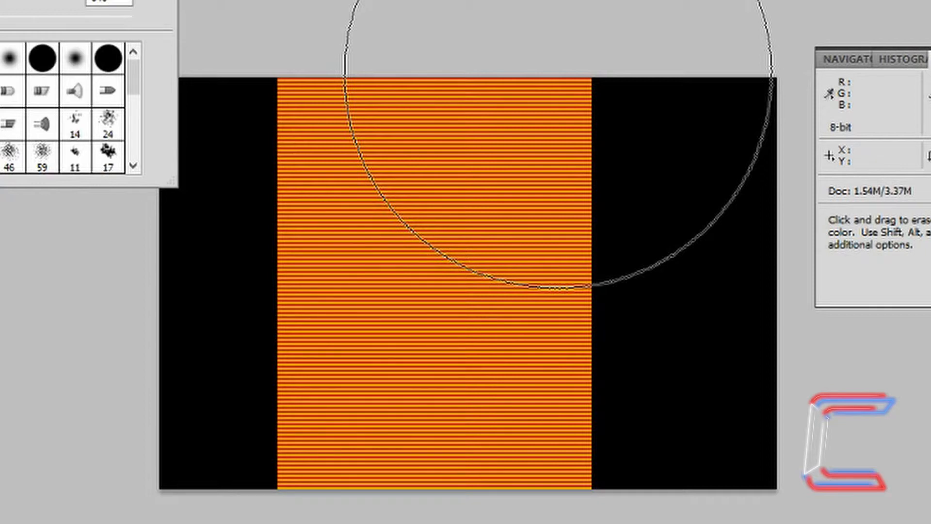
Erase the dark stripes across the beam's upper part, then add a new empty layer.
click(559, 74)
click(559, 74)
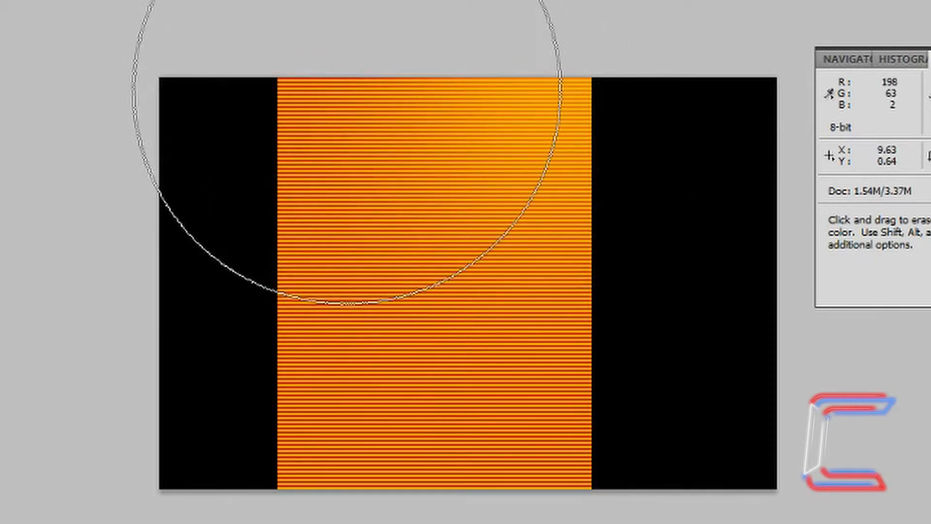
drag(347, 88, 423, 67)
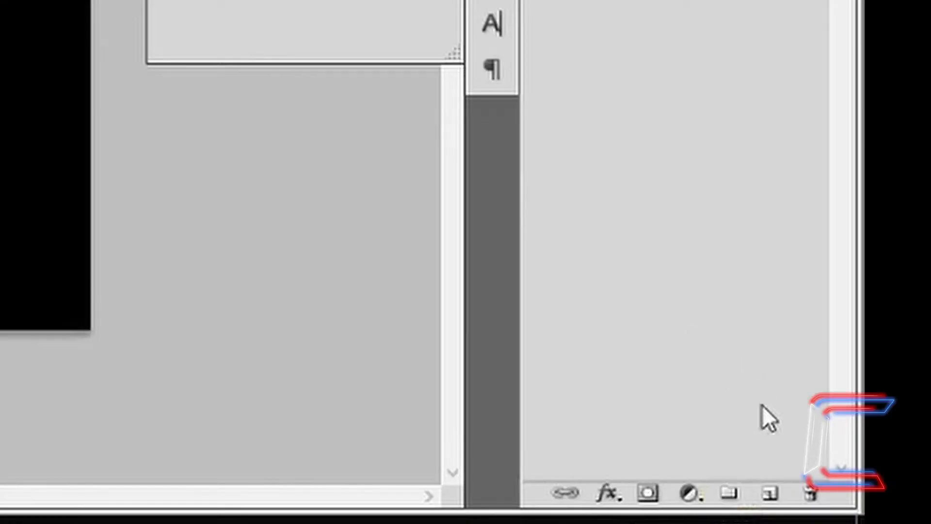
click(770, 498)
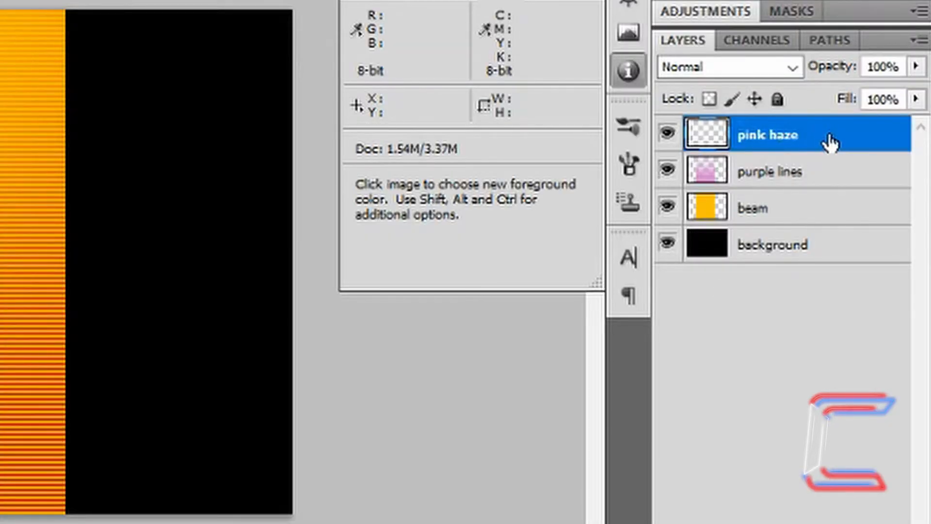
Switch to a 300 px soft brush and paint a pink f90be3 dab in the beam's centre.
right_click(248, 341)
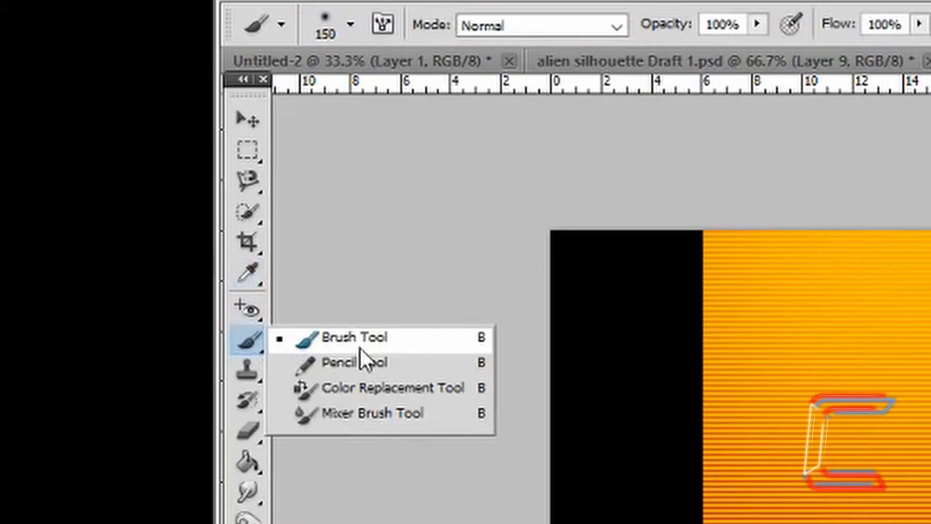
click(359, 347)
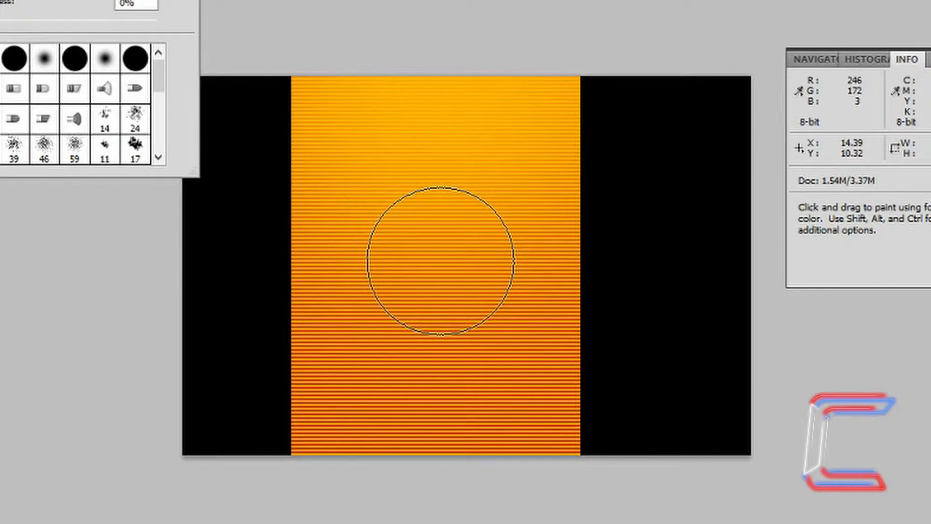
click(441, 261)
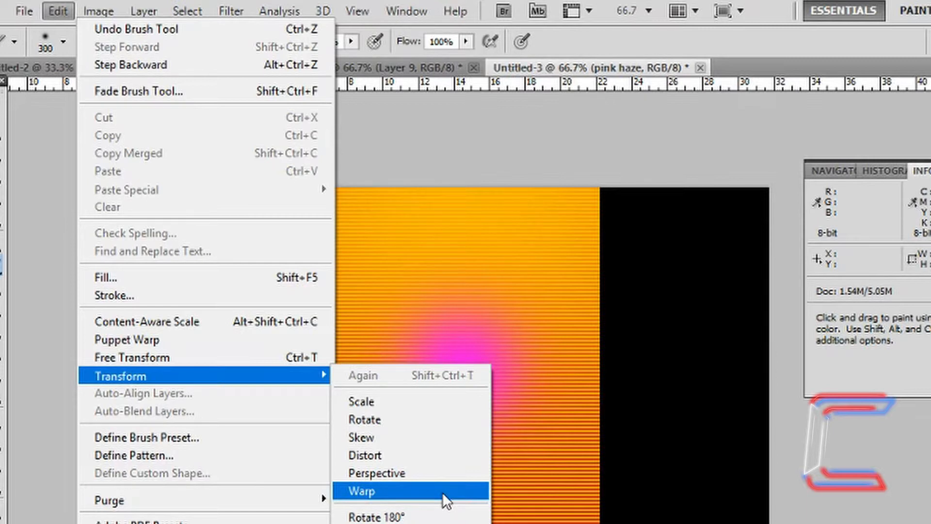
Warp the pink glow out to the left and right into a wide horizontal band across the beam.
click(442, 493)
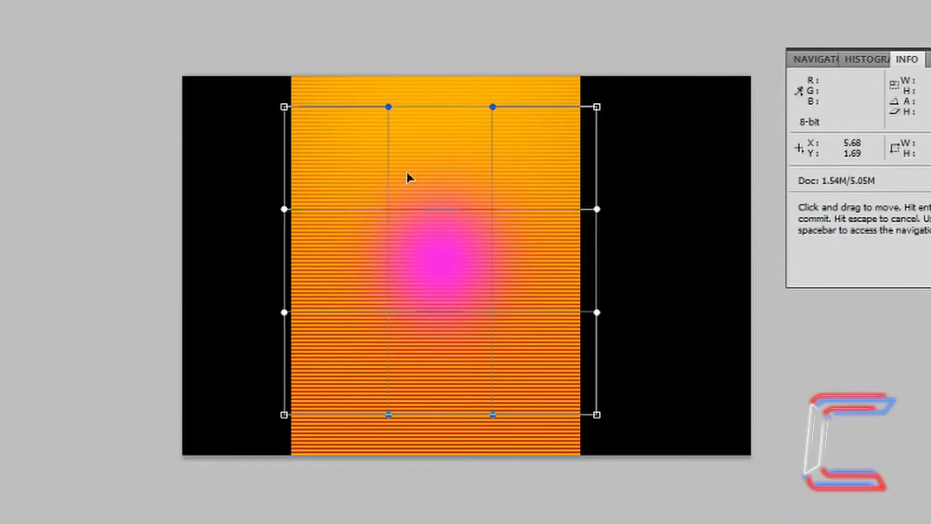
drag(516, 261, 625, 268)
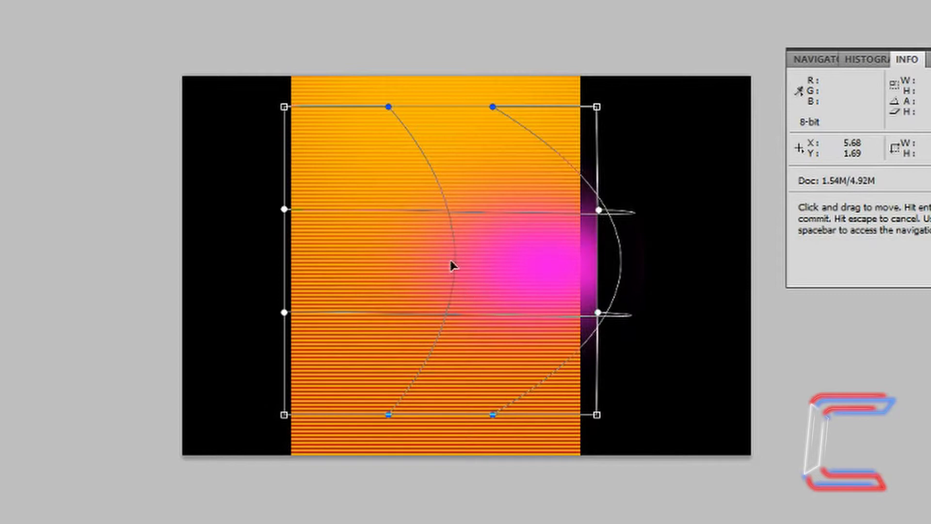
drag(451, 265, 626, 270)
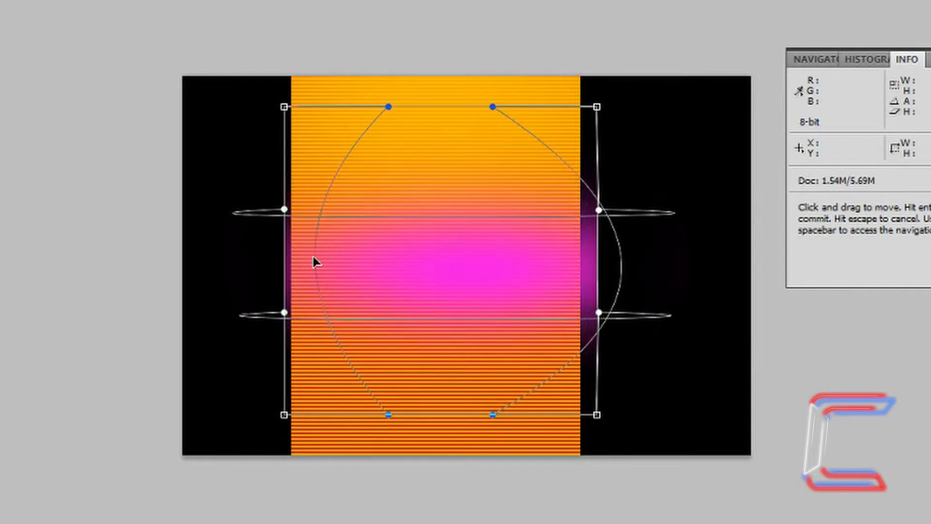
drag(314, 262, 273, 258)
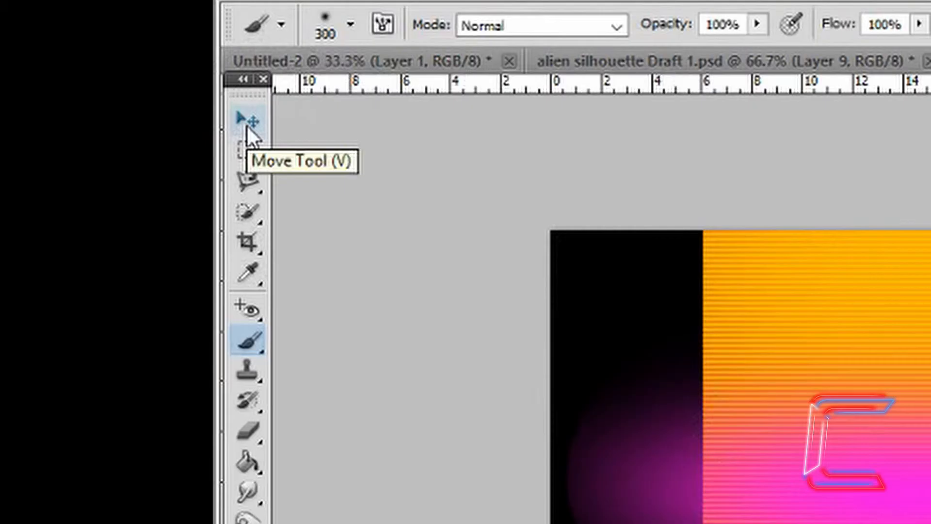
Drag the pink haze layer down with the Move tool to the bottom of the canvas.
click(247, 125)
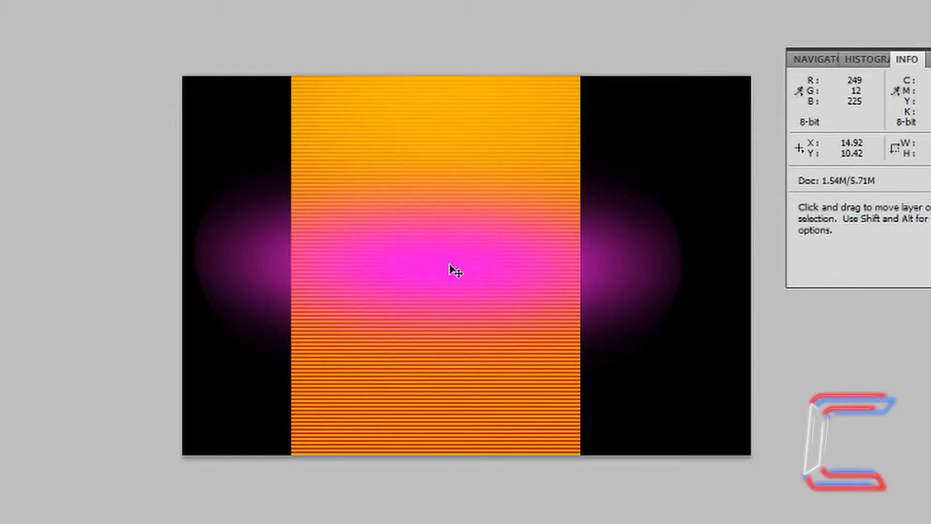
drag(448, 265, 440, 443)
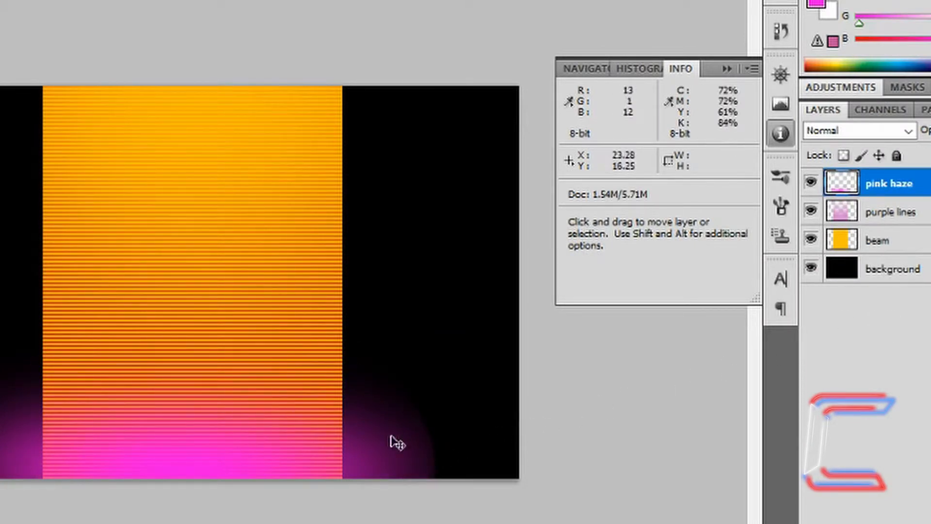
Load the beam's pixels as a selection, invert it, and delete the pink haze outside the beam.
ctrl+click(842, 245)
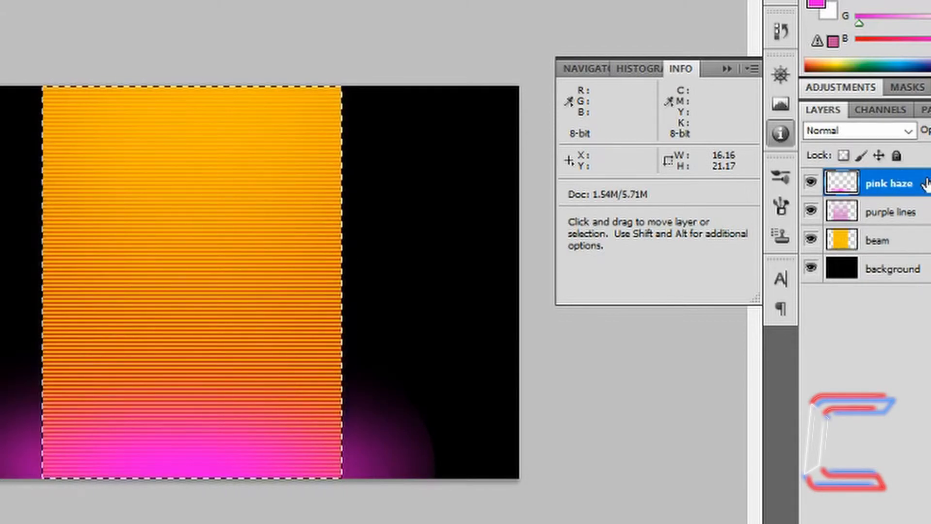
key(ctrl+shift+i)
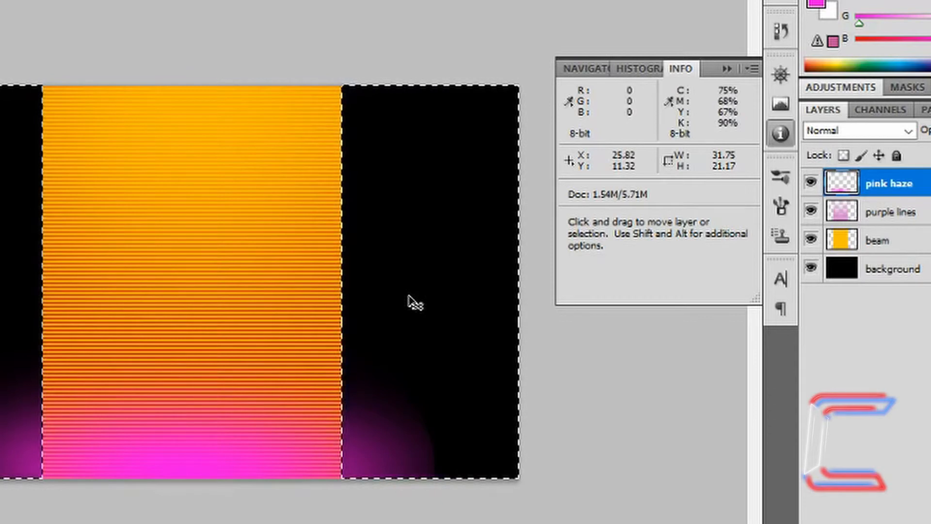
key(Delete)
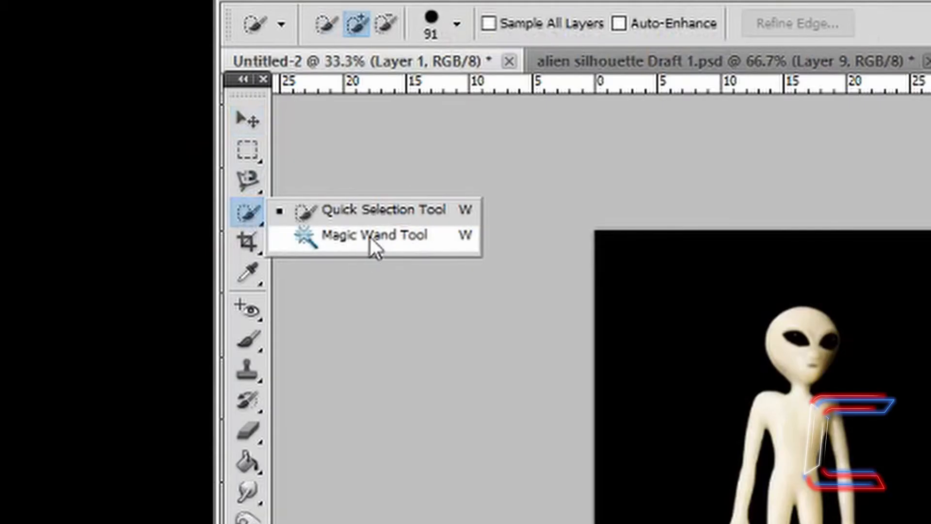
Select the black background around the alien with the Magic Wand.
click(371, 238)
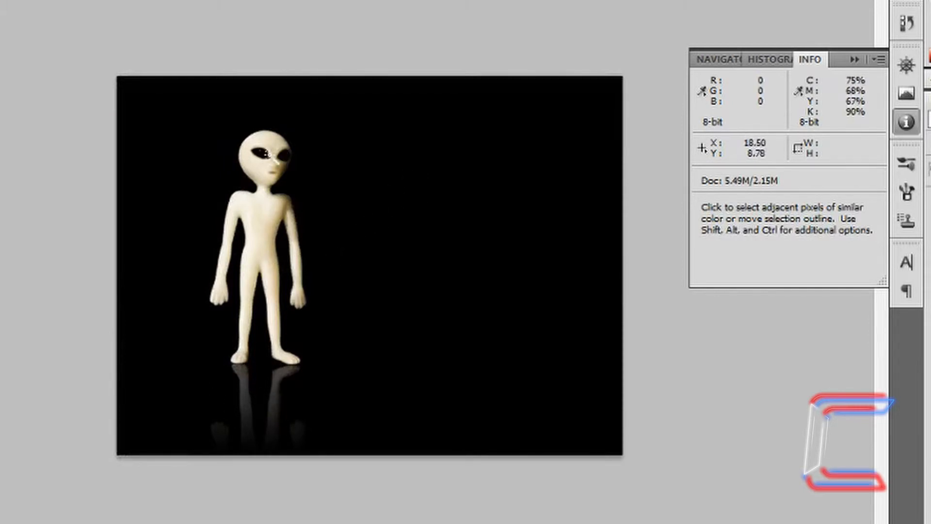
click(418, 182)
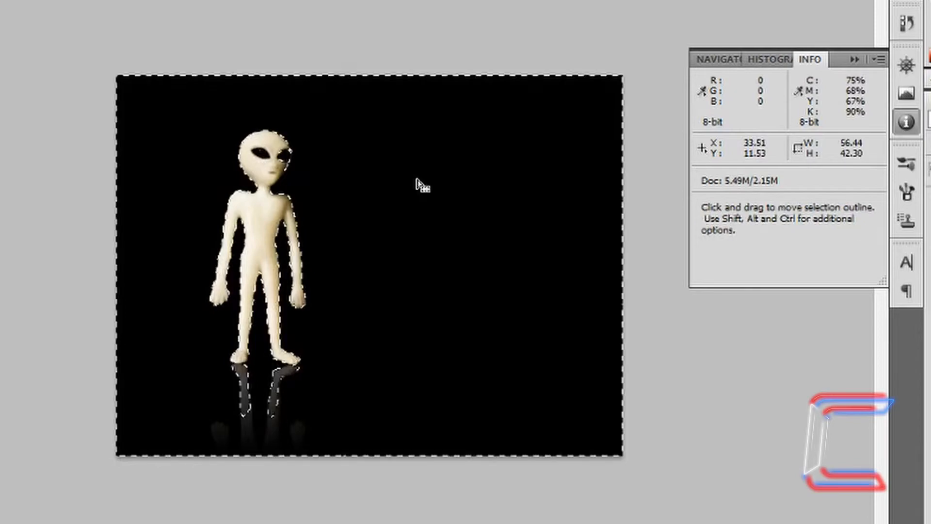
click(257, 220)
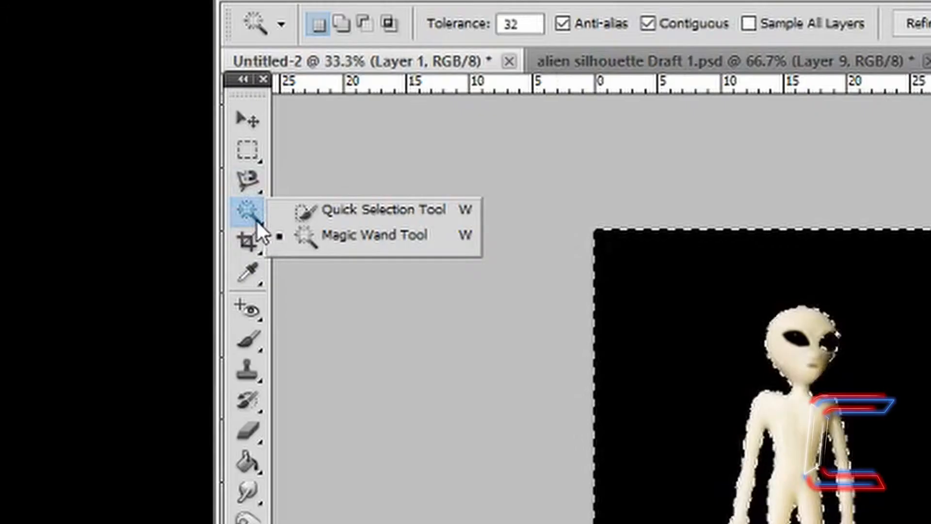
Remove the alien's right eye from the selection using Quick Selection in subtract mode.
click(363, 211)
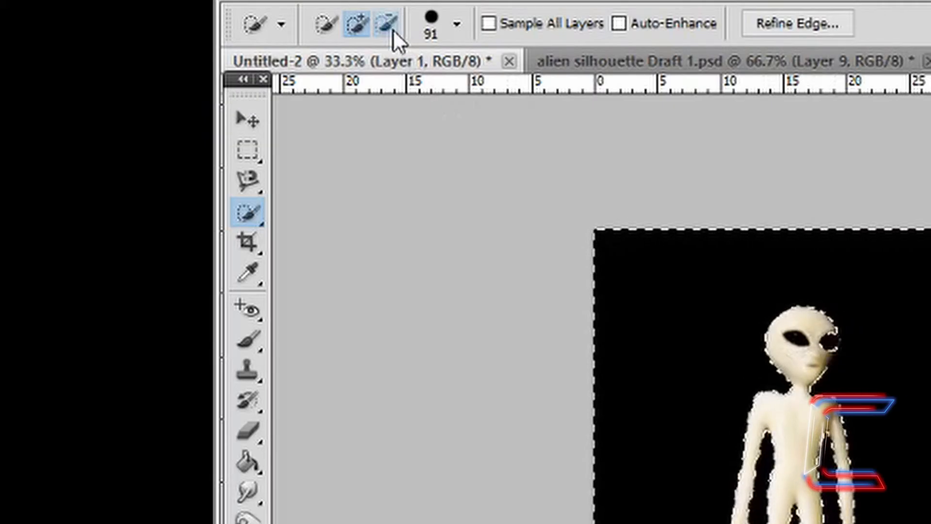
click(390, 27)
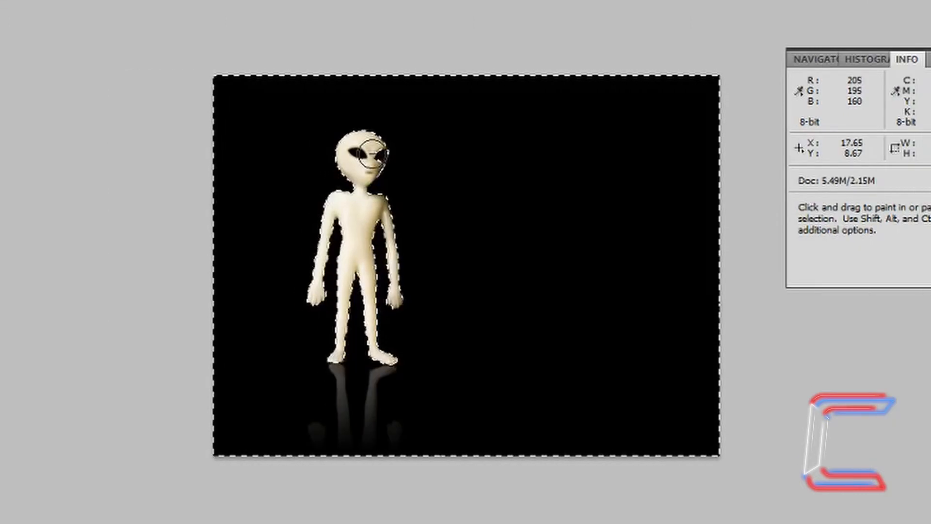
click(373, 154)
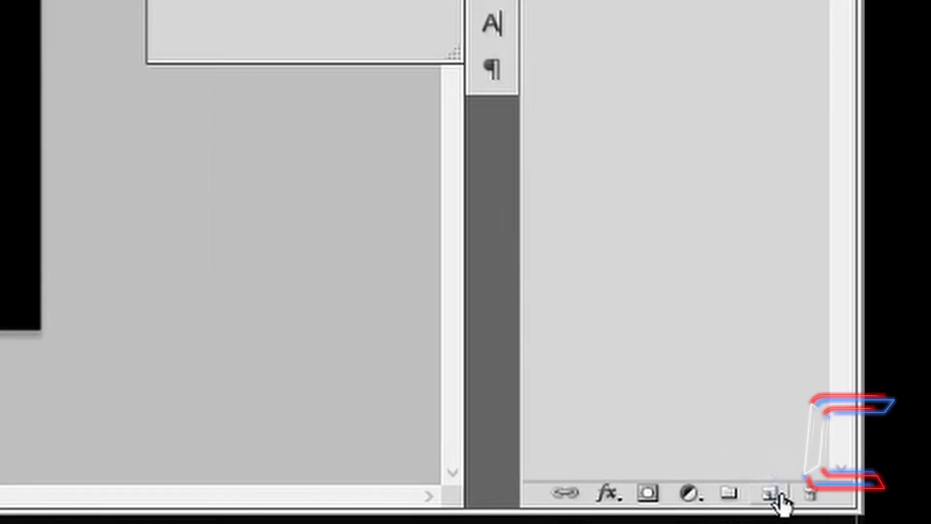
On a new Layer 2, fill the alien selection with black.
click(772, 495)
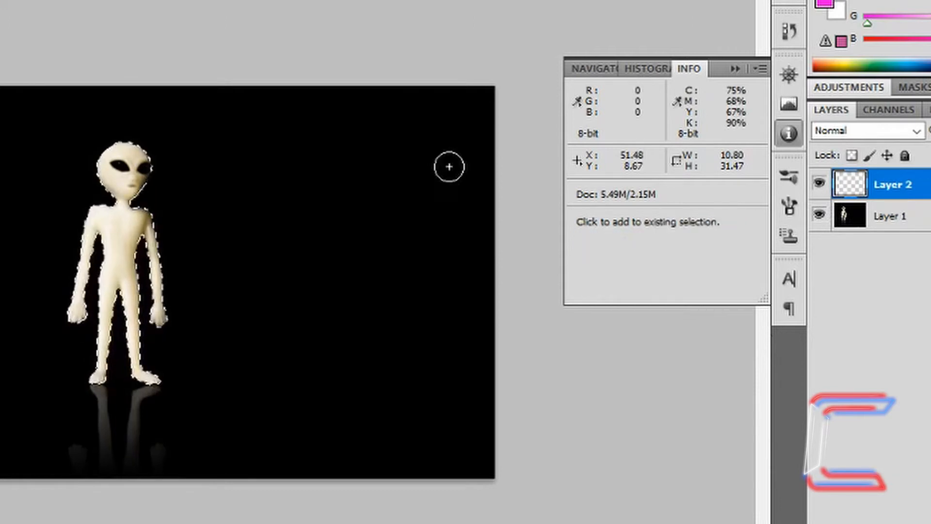
key(shift+F5)
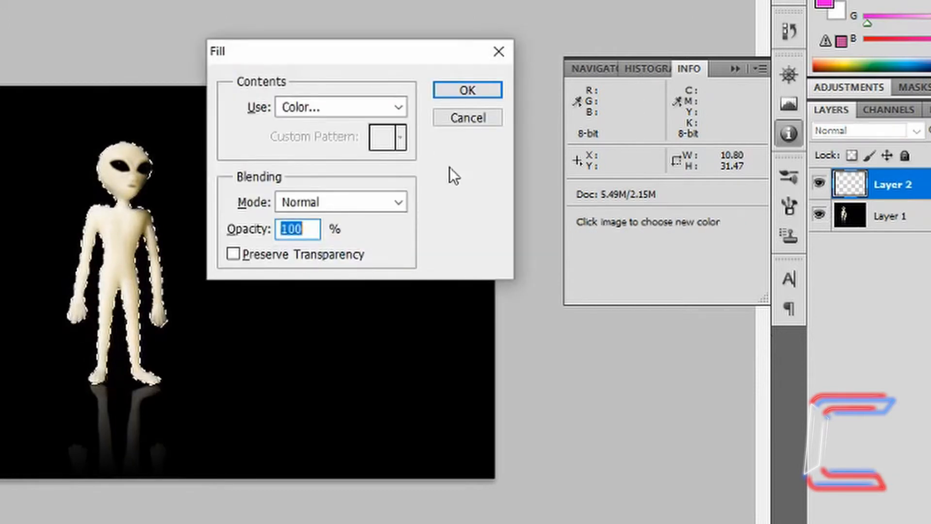
click(397, 107)
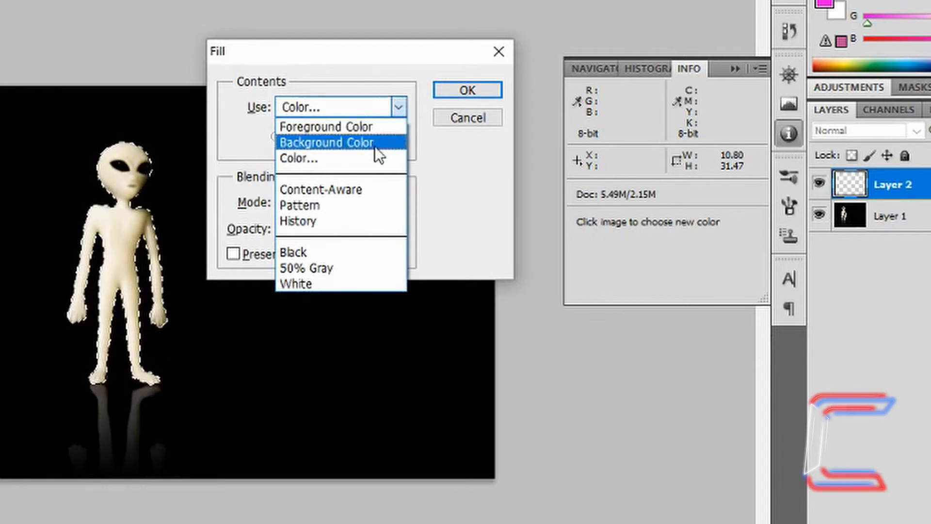
click(321, 255)
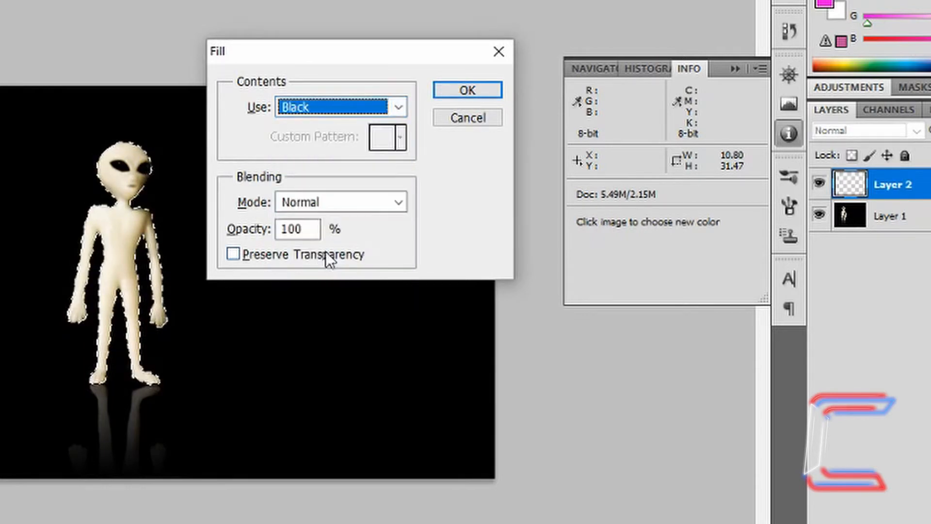
click(470, 84)
key(v)
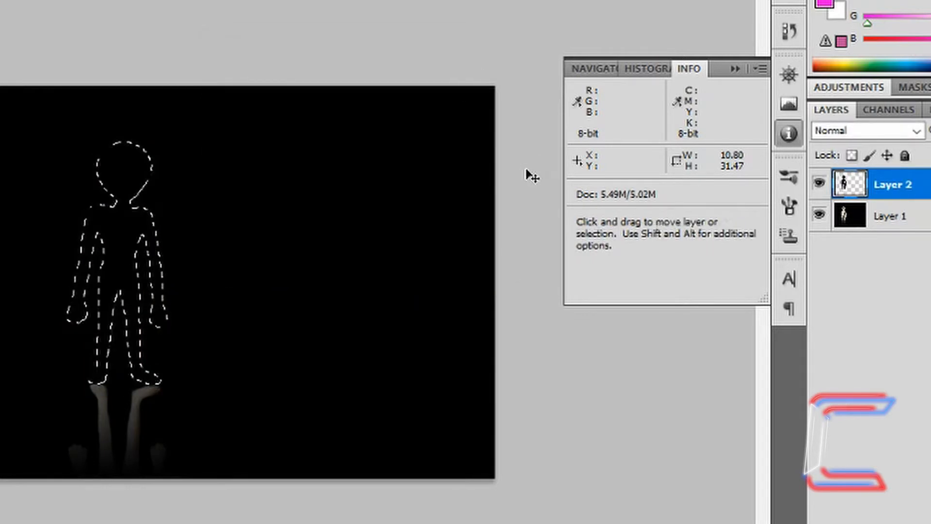
key(w)
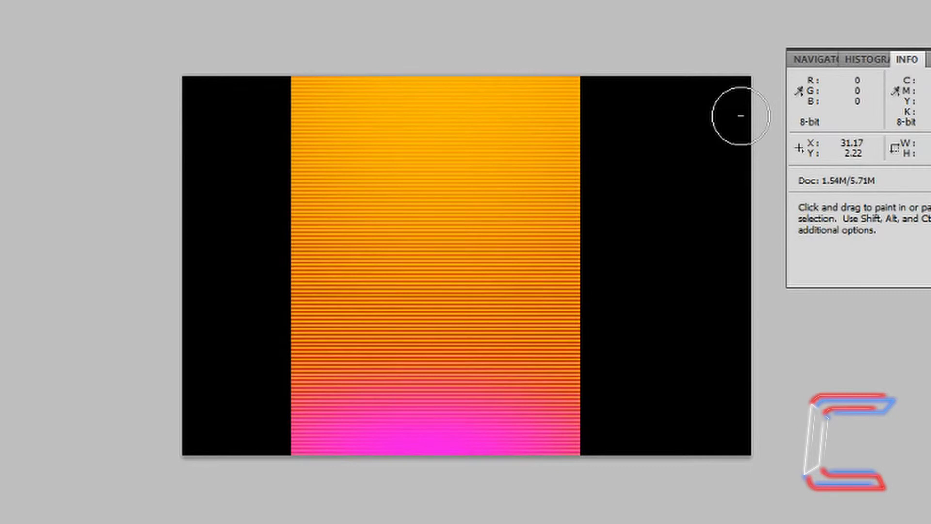
Paste the black alien silhouette into the beam and scale it to 42.97% at the beam's base.
key(v)
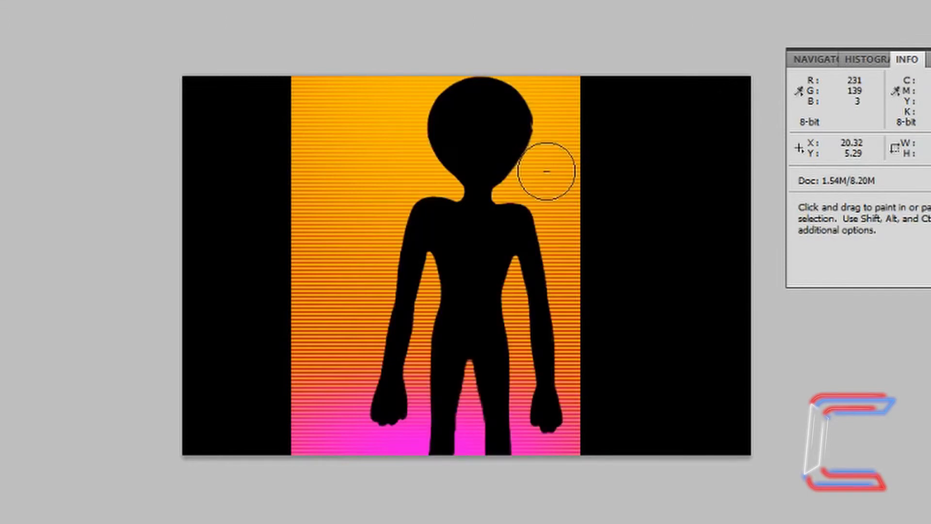
key(v)
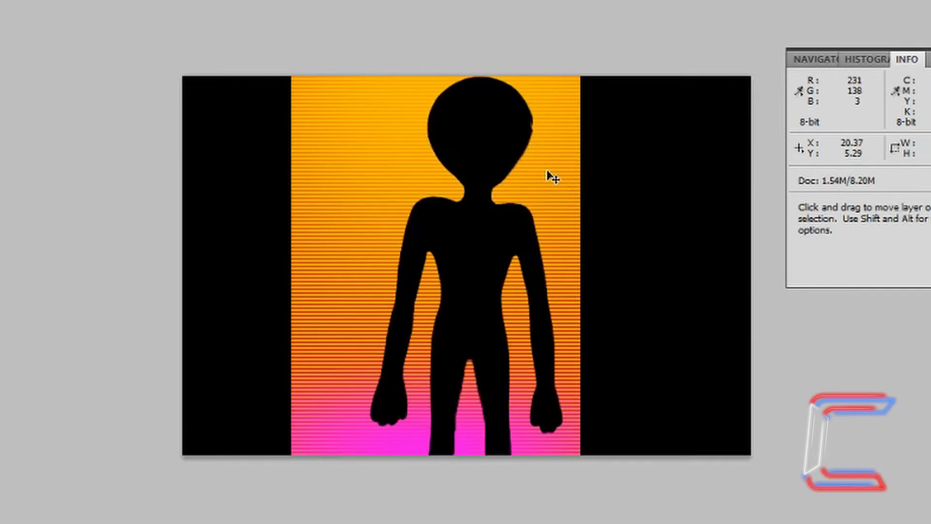
key(ctrl+t)
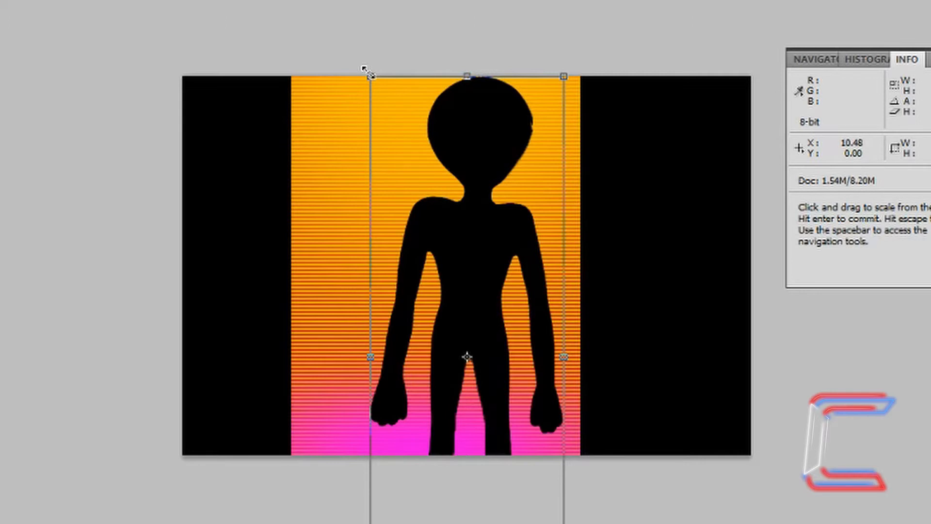
drag(369, 74, 483, 307)
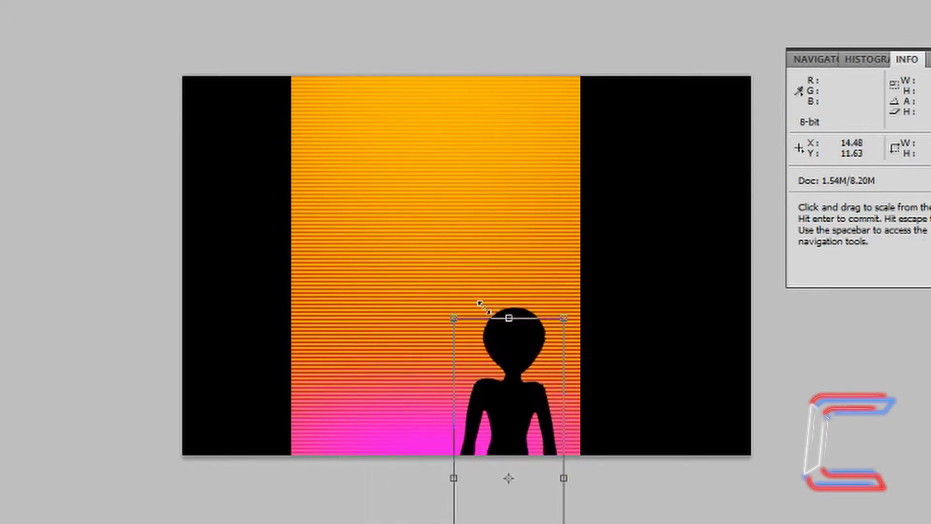
drag(484, 307, 490, 319)
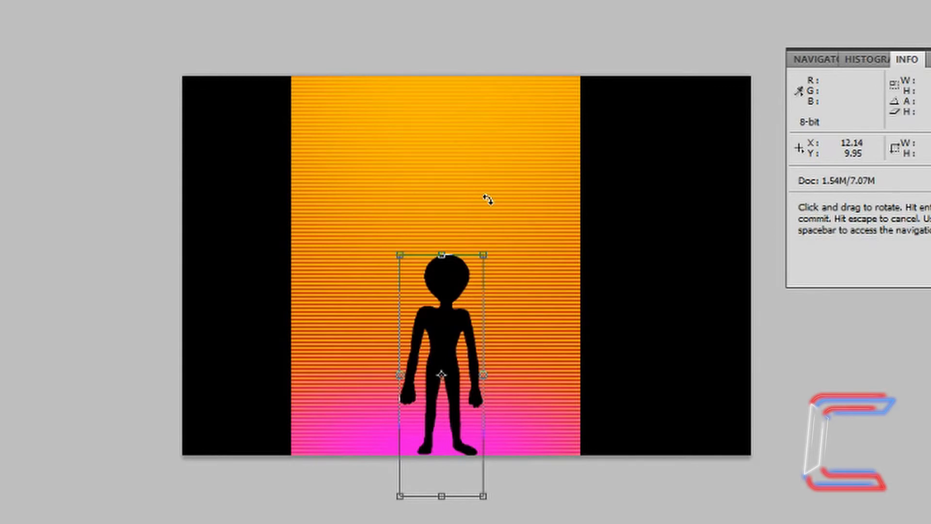
key(Return)
key(w)
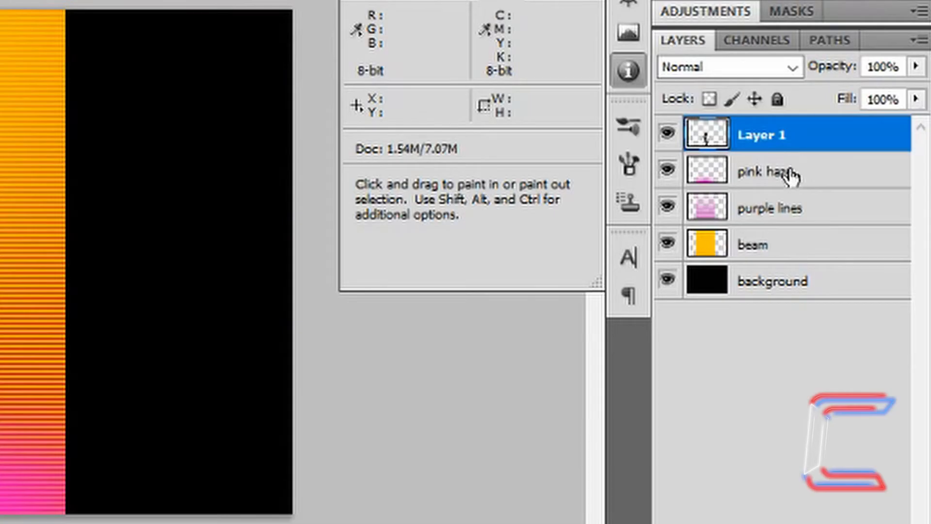
Move pink haze to the top, rename Layer 1 to 'alien', and choose Duplicate Layer on it.
drag(795, 184, 792, 129)
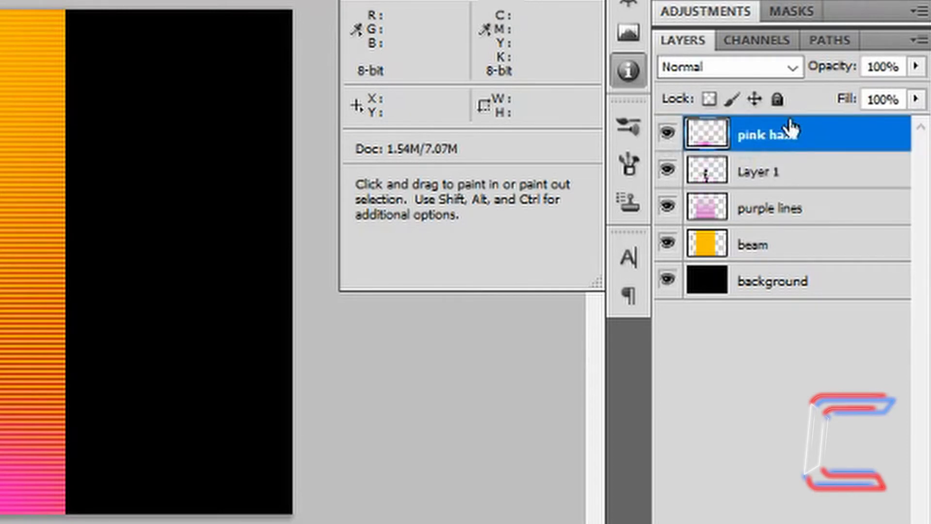
double_click(755, 179)
text(a)
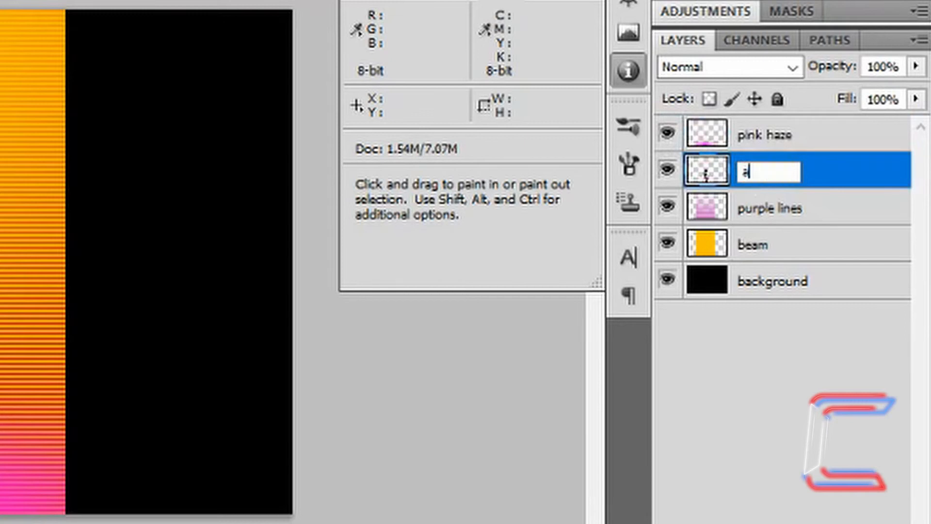
text(lien)
key(Return)
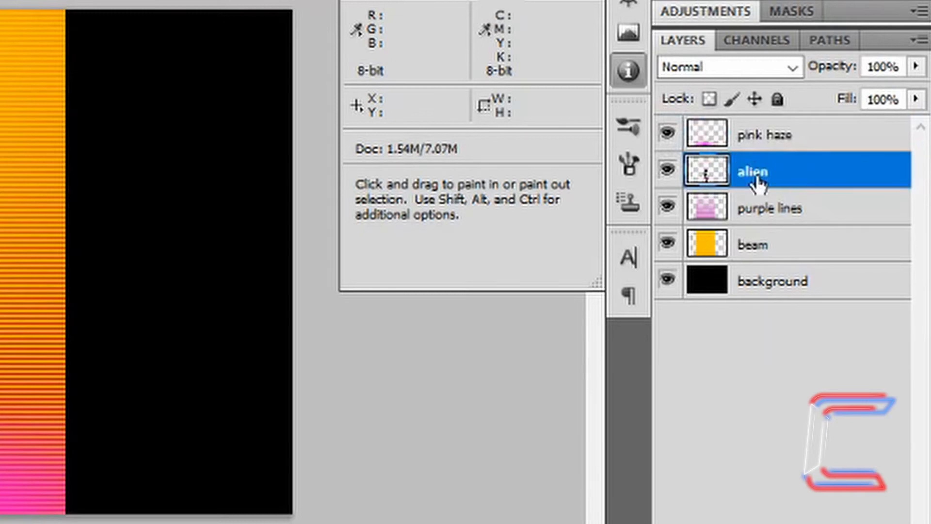
right_click(824, 180)
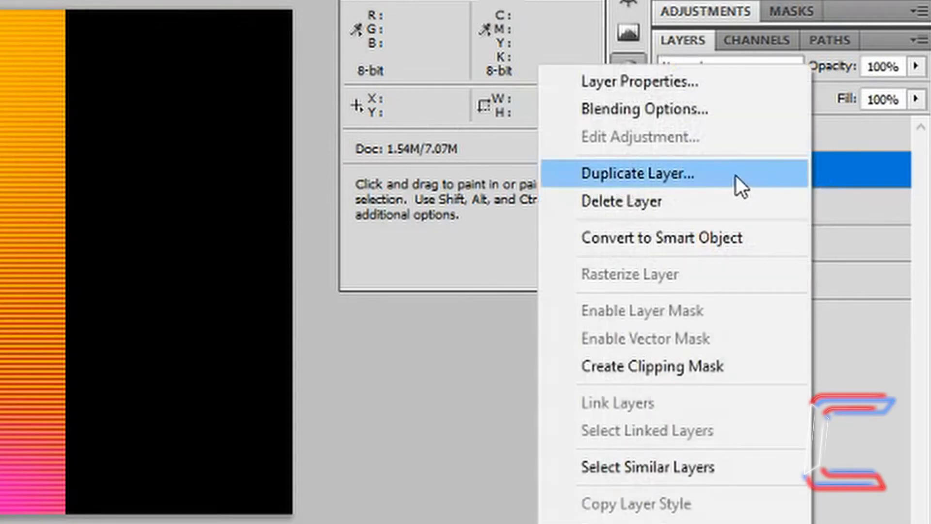
click(734, 177)
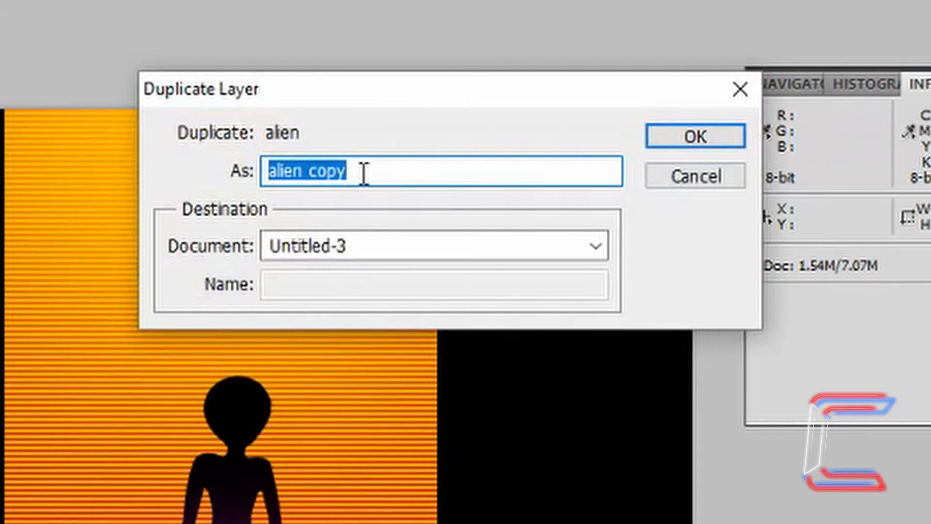
Create 'alien copy' and give it a Hard Light inner glow in pink f90be3.
click(703, 132)
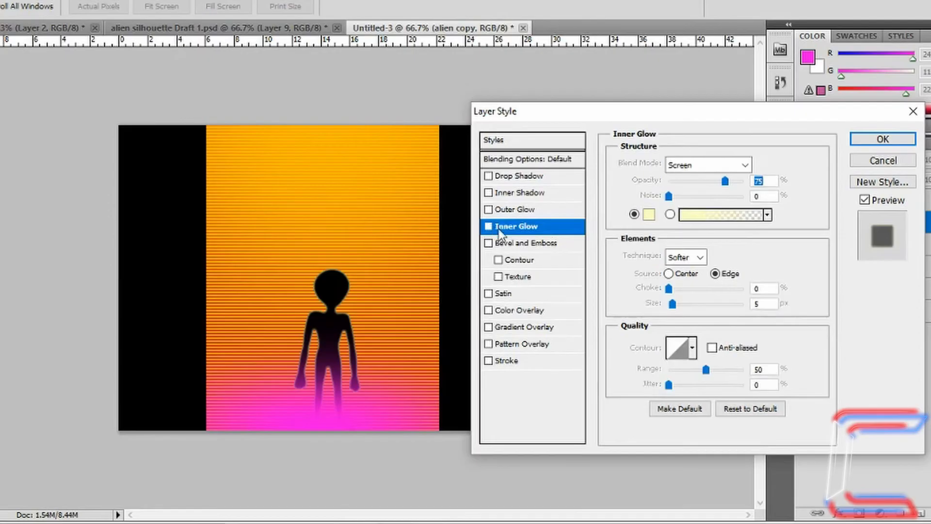
click(488, 226)
click(528, 228)
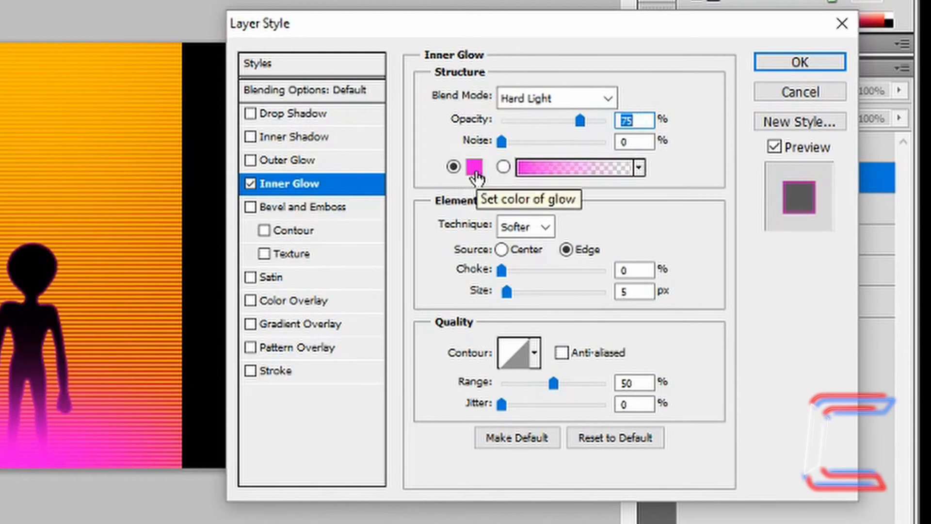
click(475, 168)
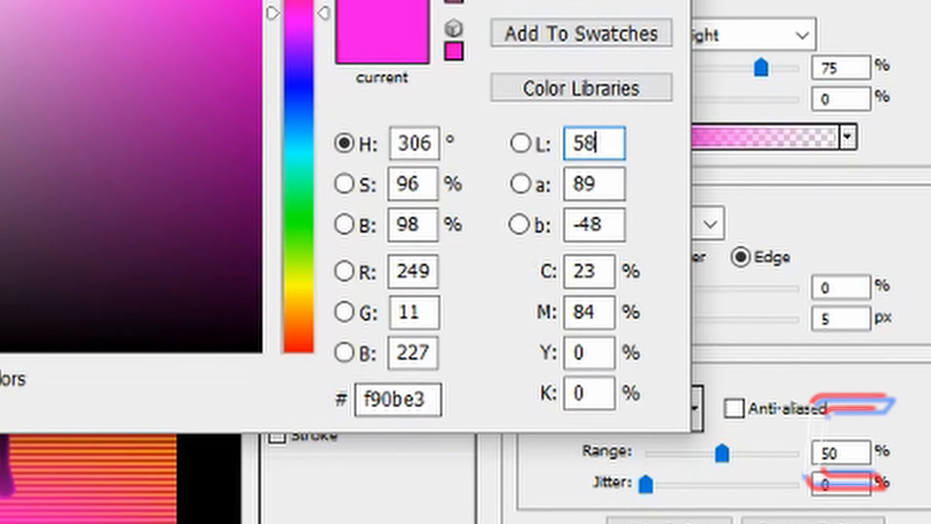
click(466, 24)
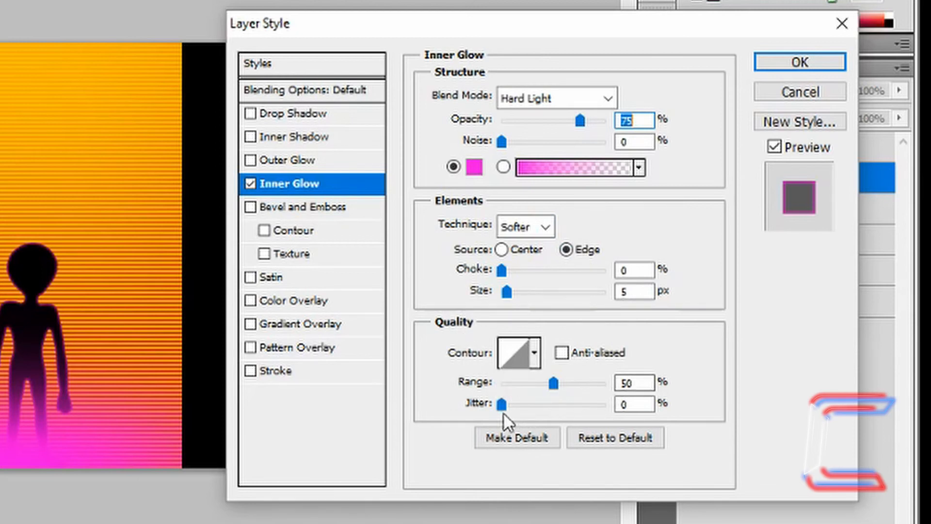
click(793, 66)
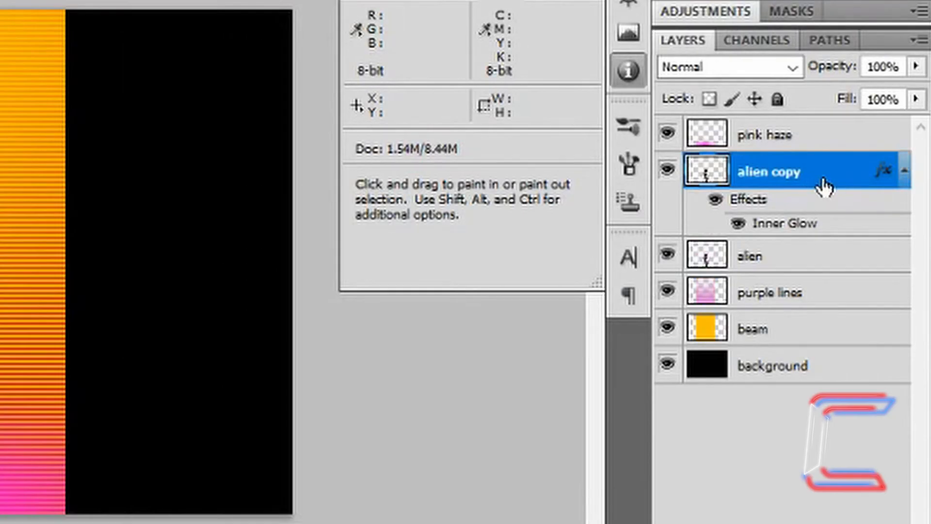
Convert the alien copy layer to a Smart Object, then bring up its options to rasterize it.
right_click(824, 184)
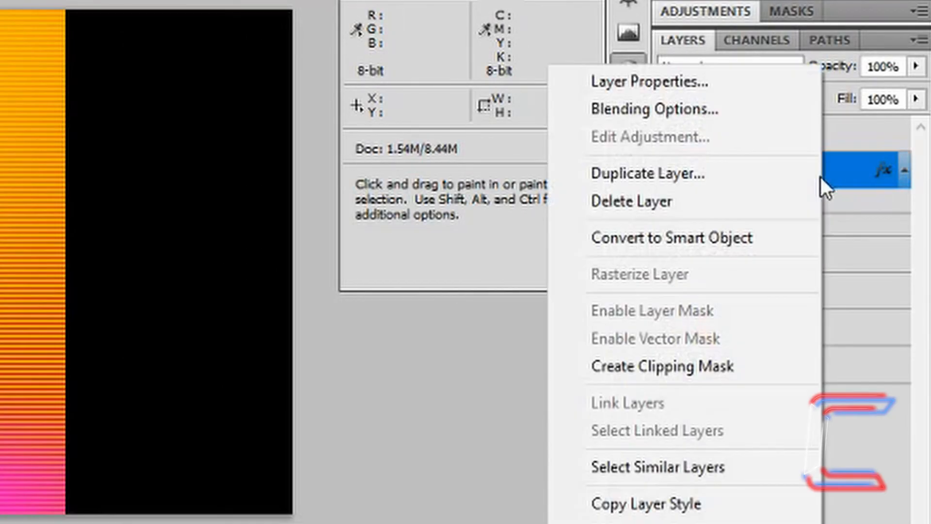
click(754, 237)
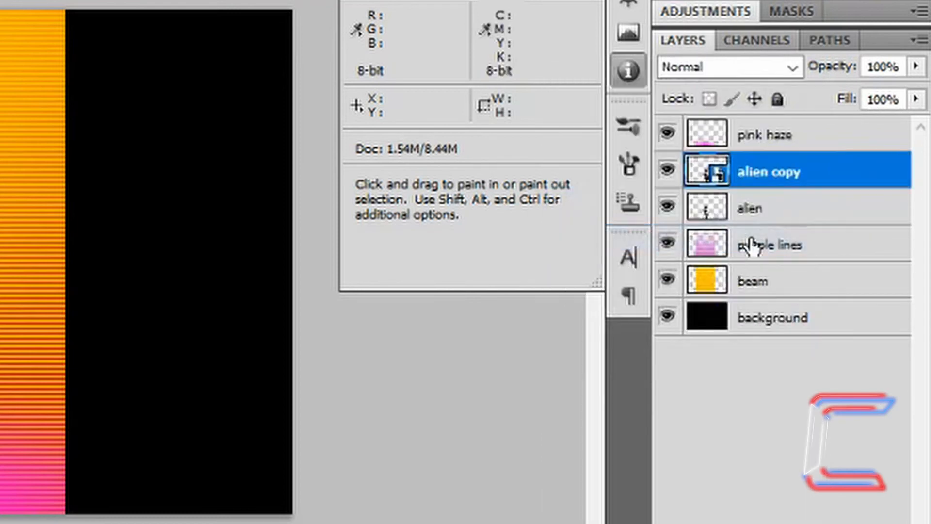
right_click(818, 172)
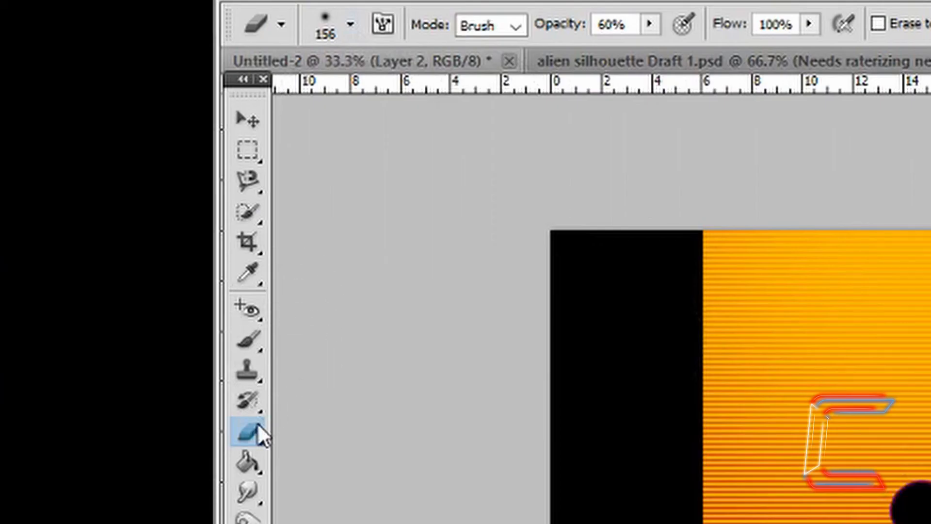
click(257, 425)
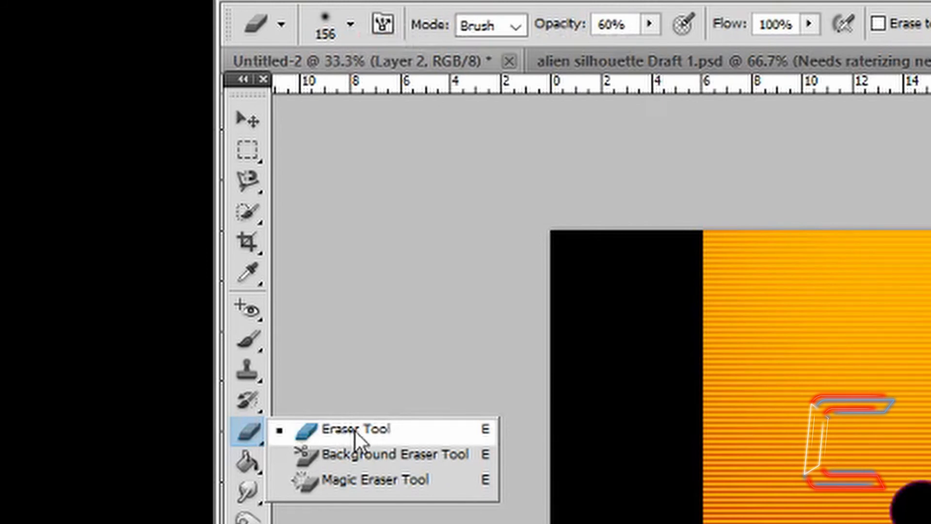